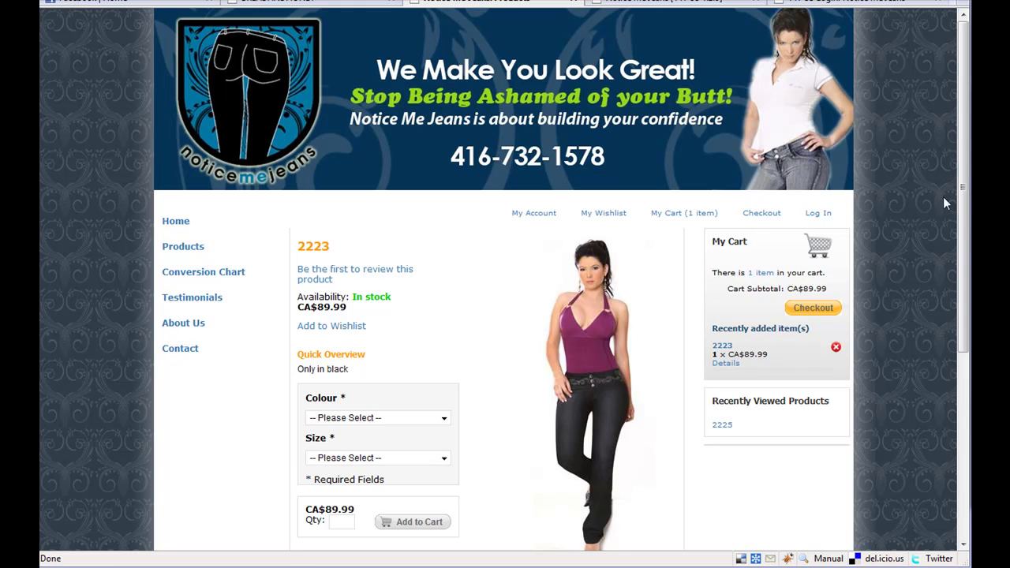
# Examine the storefront page of product 2223 and the Our Special Collection product list
pyautogui.scroll(-1, 964, 203)
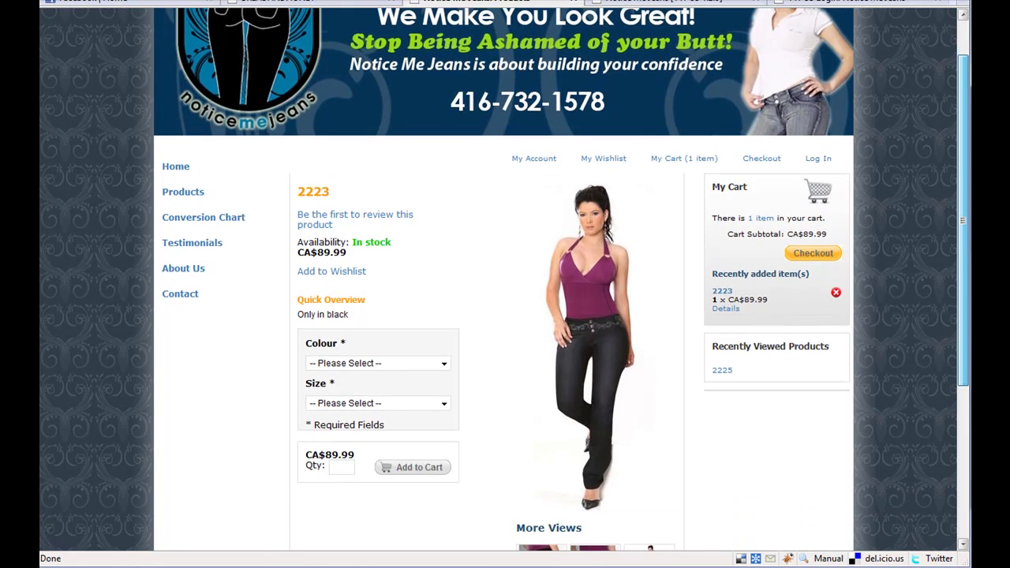
pyautogui.scroll(-2, 963, 203)
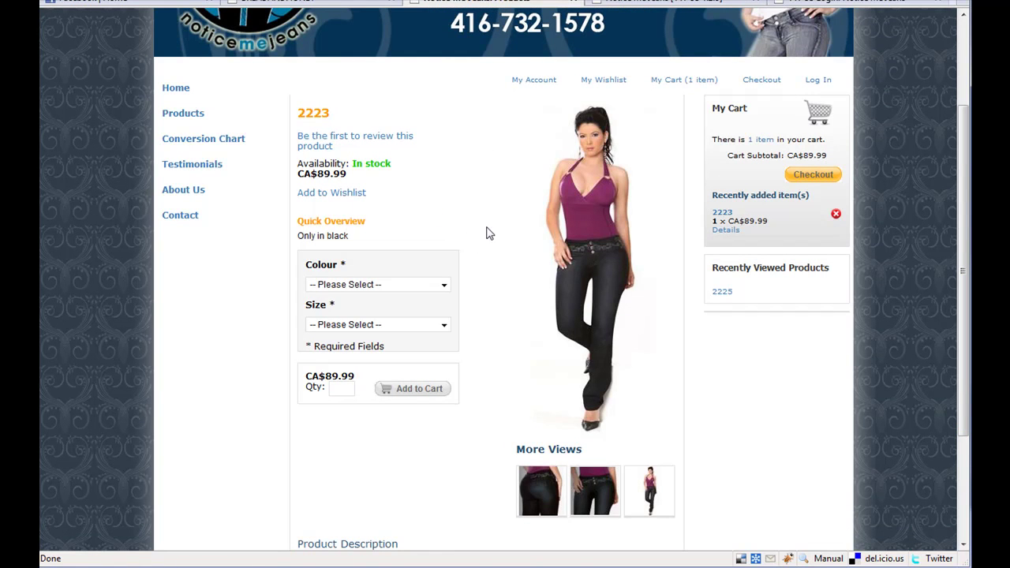
pyautogui.click(191, 118)
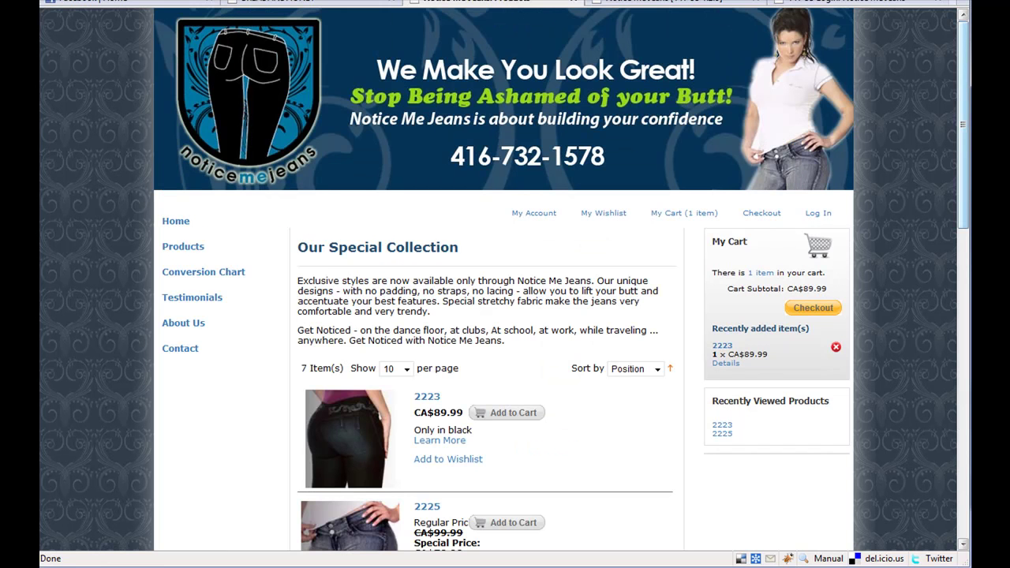
pyautogui.moveTo(965, 155); pyautogui.dragTo(946, 223)
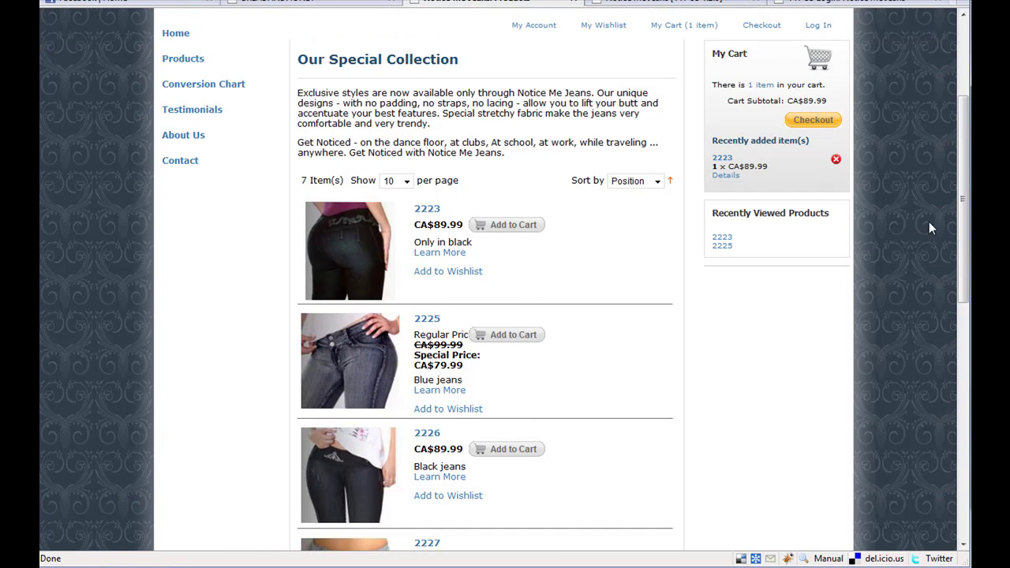
# Switch to the TYPO3 backend, show its page tree, and open the Magento shop administration
pyautogui.click(863, 4)
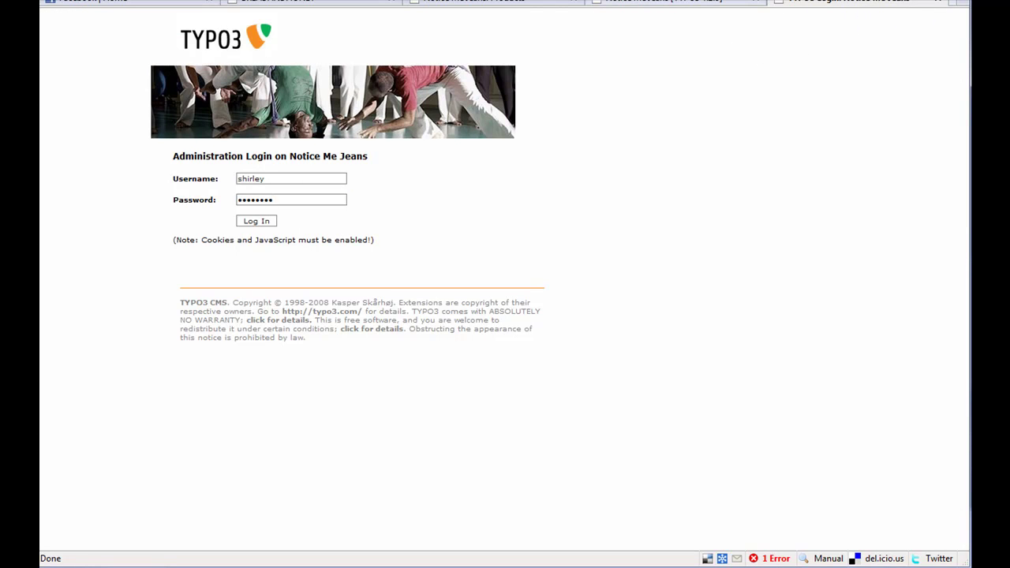
pyautogui.click(683, 3)
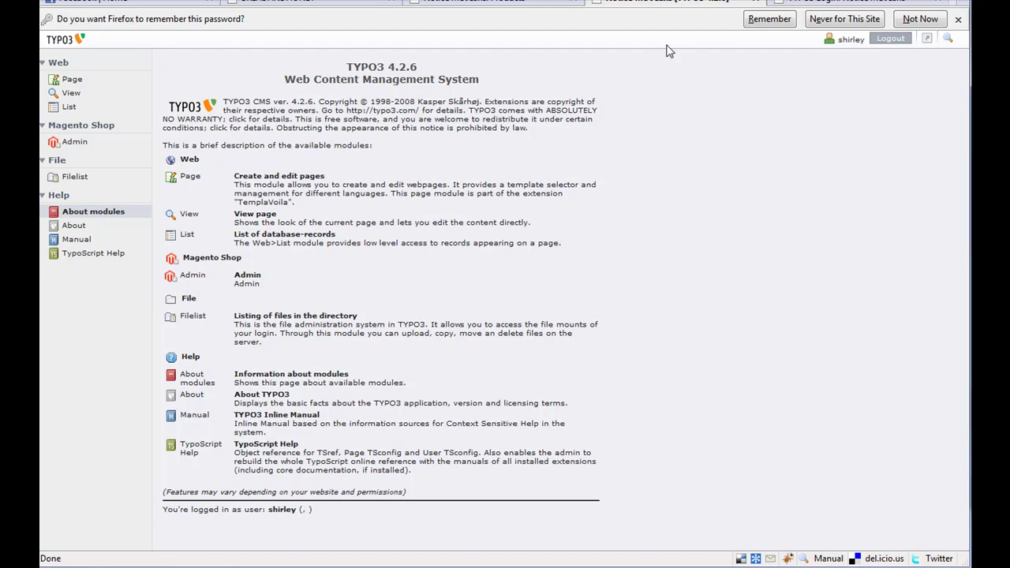
pyautogui.click(97, 81)
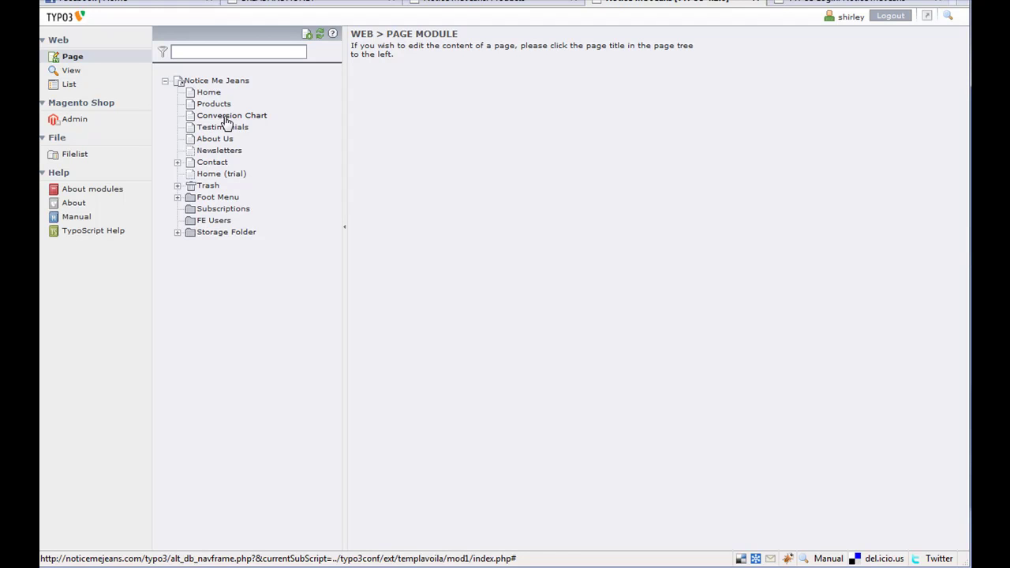
pyautogui.click(81, 123)
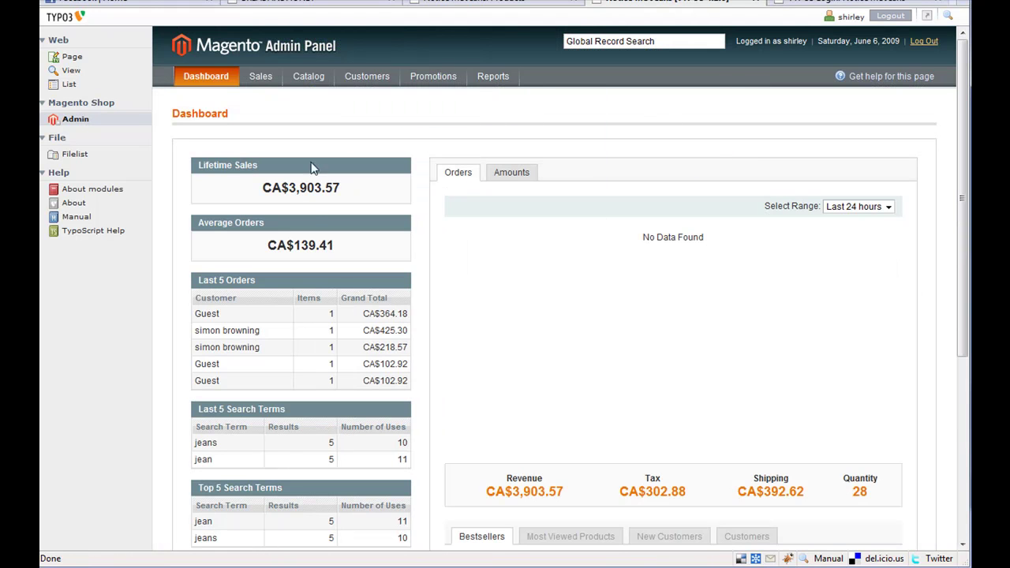
# Review the Magento dashboard and view the orders chart for the last 7 days and the last month
pyautogui.moveTo(959, 186); pyautogui.dragTo(964, 233)
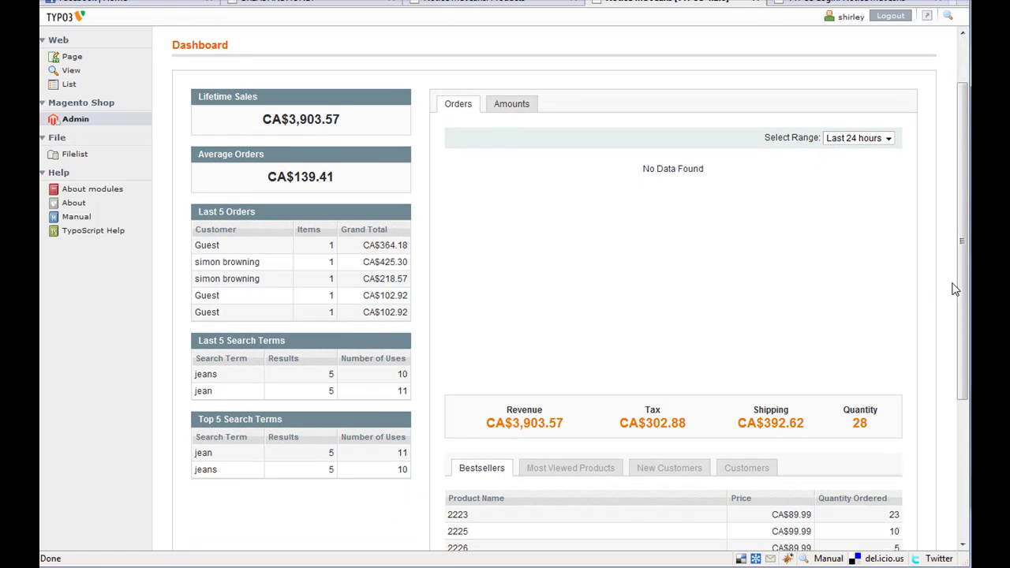
pyautogui.scroll(-1, 710, 205)
pyautogui.scroll(2, 513, 142)
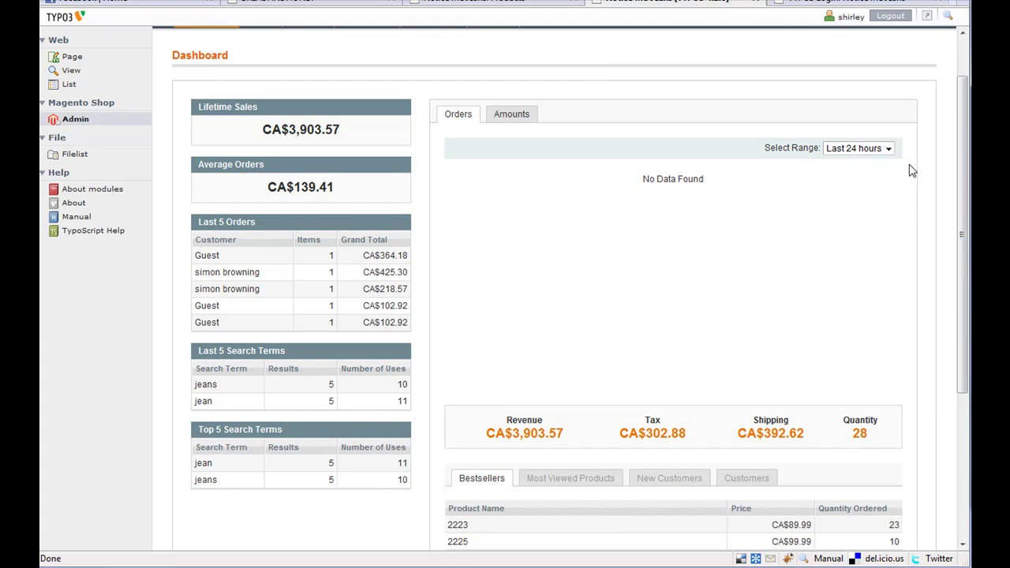
pyautogui.click(887, 148)
pyautogui.click(872, 173)
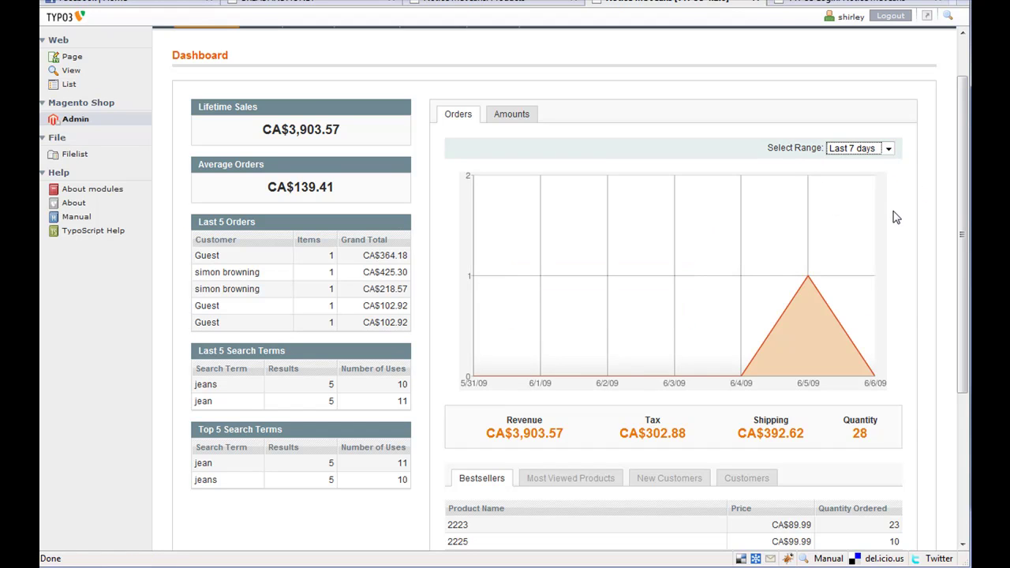
pyautogui.click(889, 149)
pyautogui.click(867, 187)
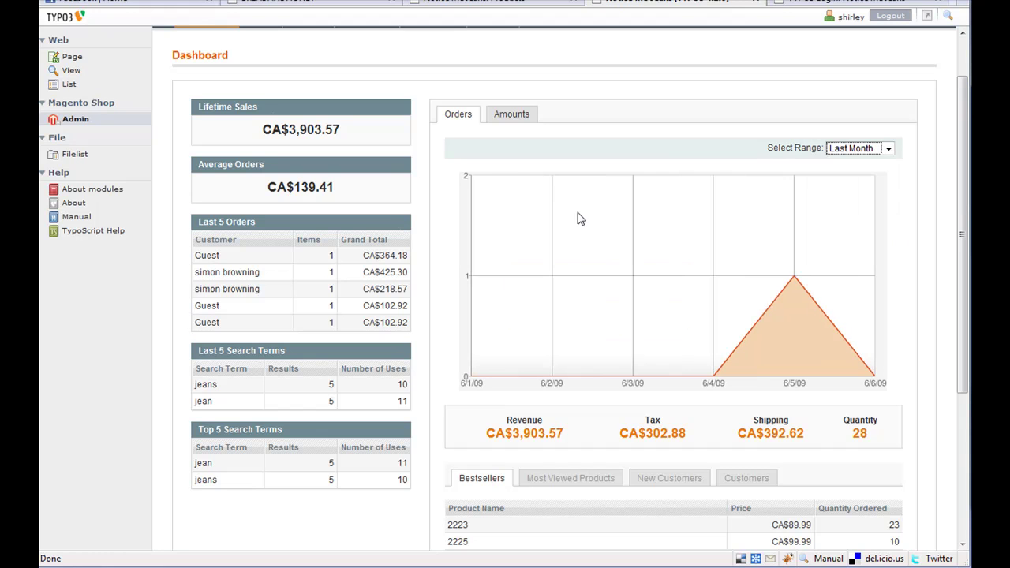
pyautogui.moveTo(966, 244); pyautogui.dragTo(963, 207)
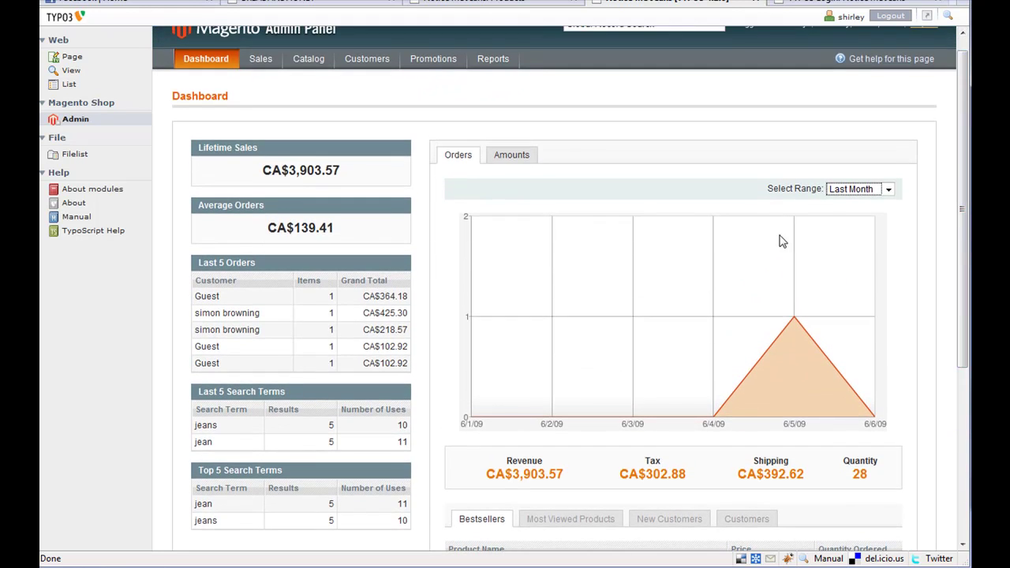
# Open the Magento product list, check it against the storefront collection, and open product 2223 for editing
pyautogui.click(316, 80)
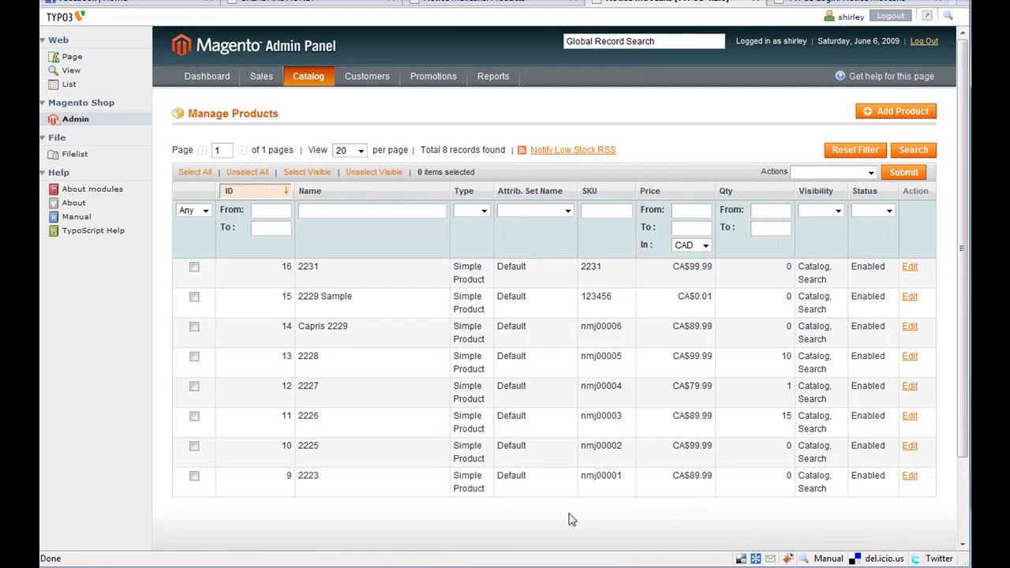
pyautogui.click(478, 6)
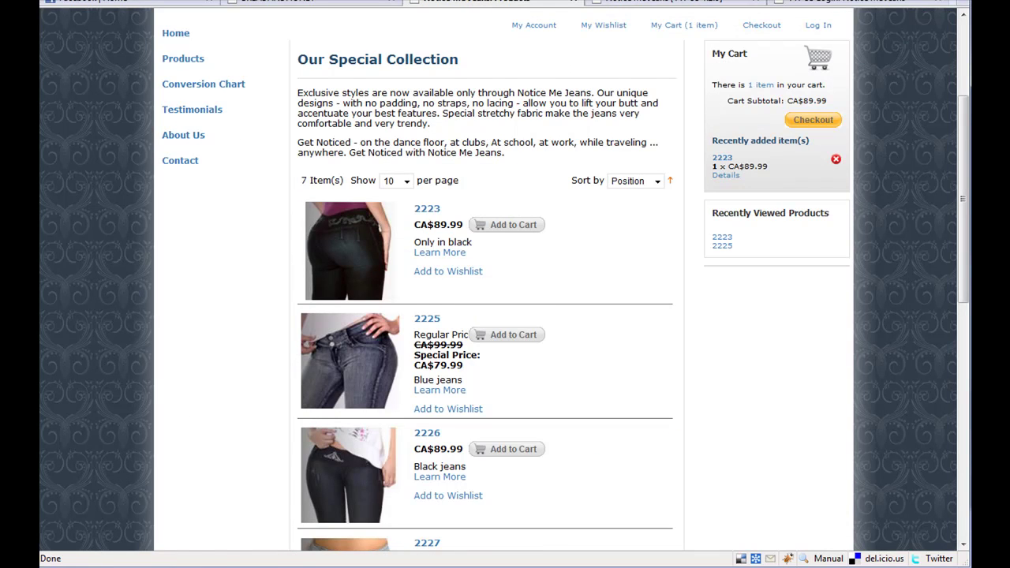
pyautogui.hotkey('ctrl', 'Tab')
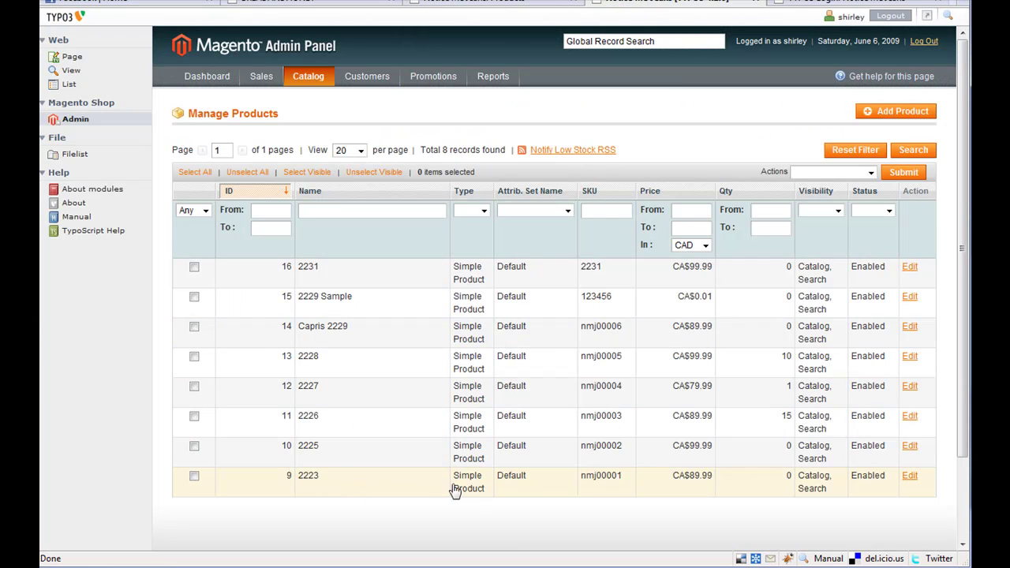
pyautogui.click(913, 480)
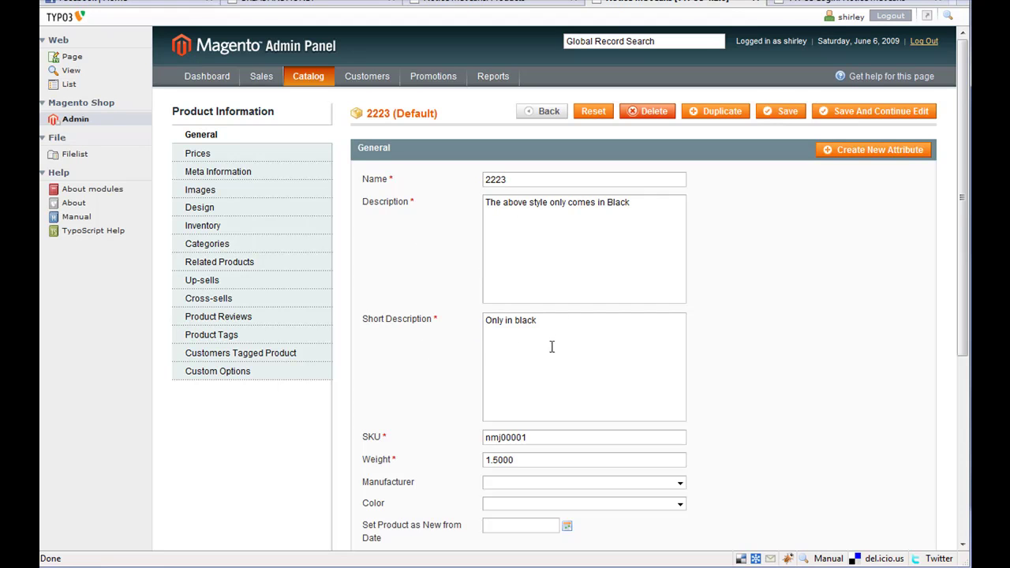
# Compare product 2223's storefront name, quick overview and description with its general product fields in Magento
pyautogui.click(504, 6)
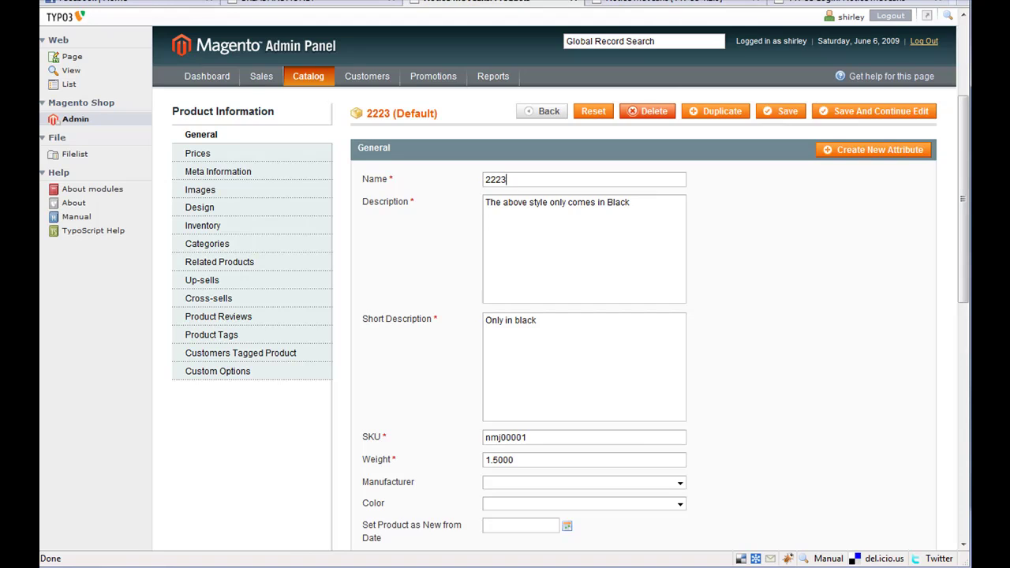
pyautogui.moveTo(413, 242); pyautogui.dragTo(477, 251)
pyautogui.click(373, 253)
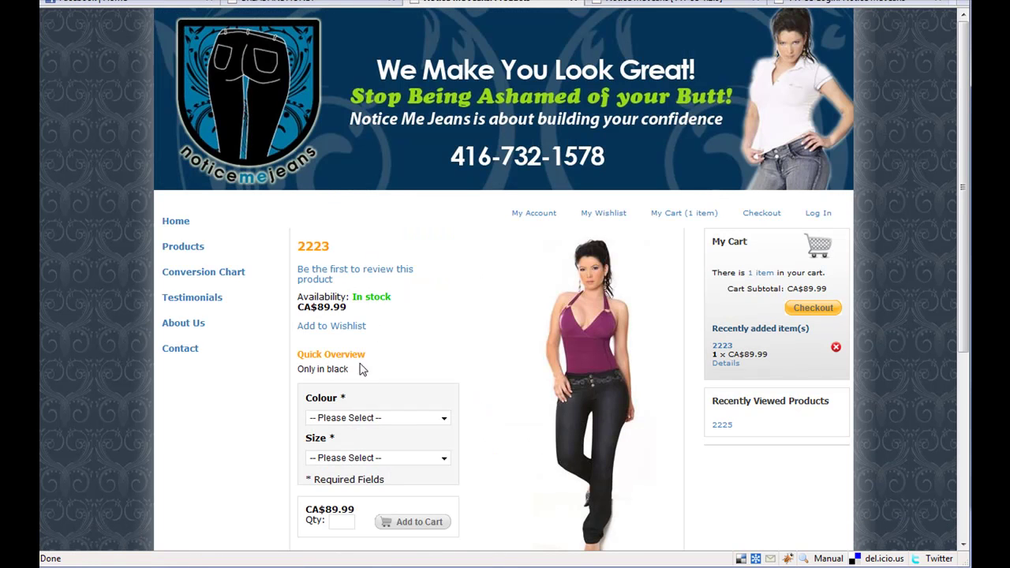
pyautogui.moveTo(960, 191); pyautogui.dragTo(955, 393)
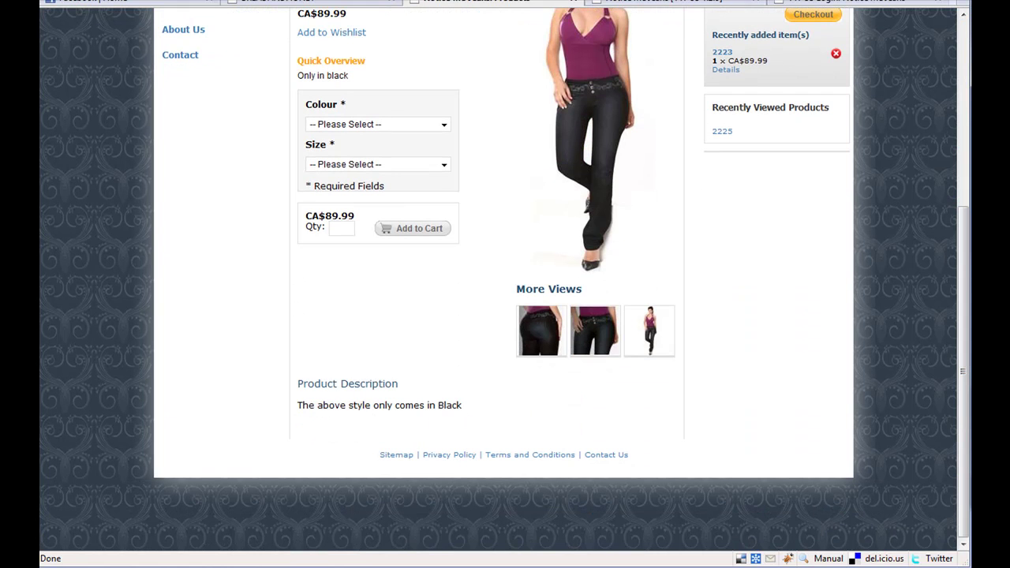
pyautogui.click(692, 5)
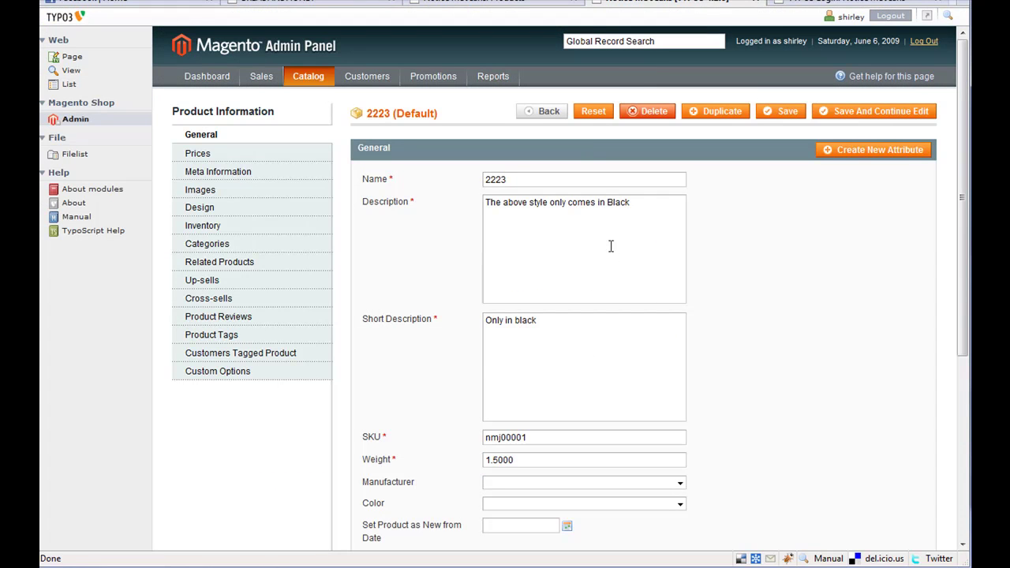
pyautogui.scroll(-1, 638, 283)
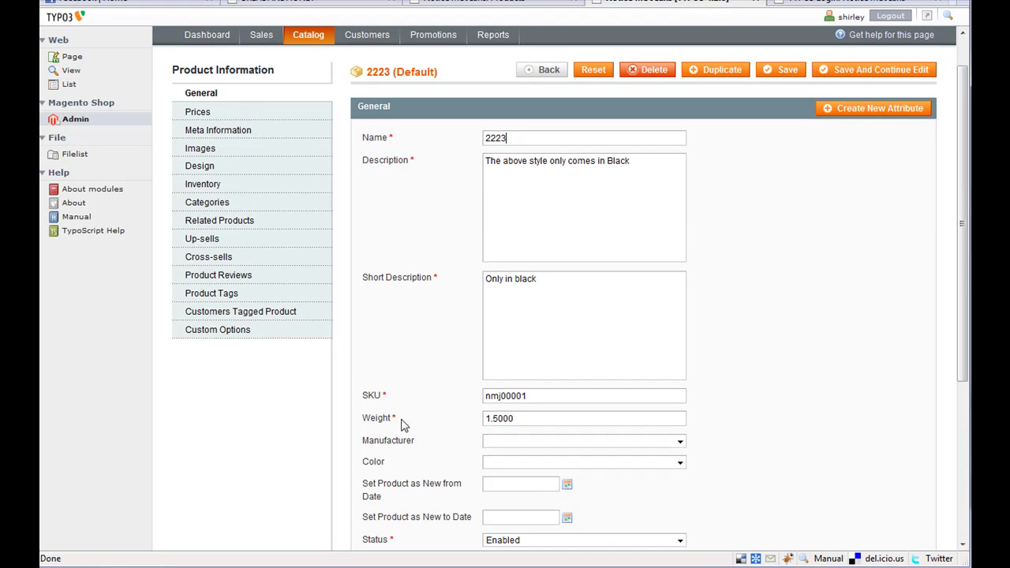
pyautogui.scroll(-1, 430, 324)
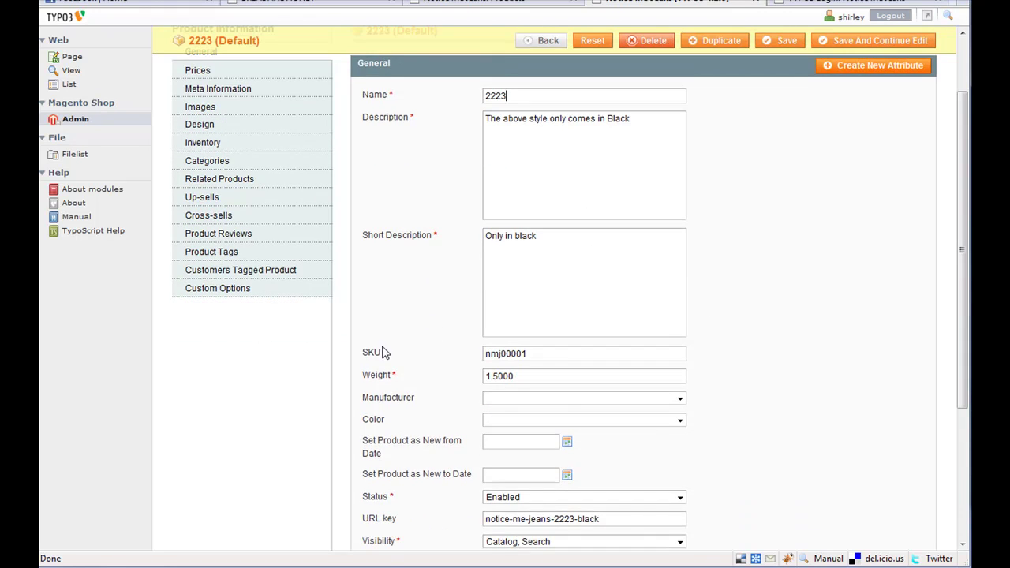
pyautogui.scroll(-1, 385, 355)
pyautogui.scroll(3, 391, 351)
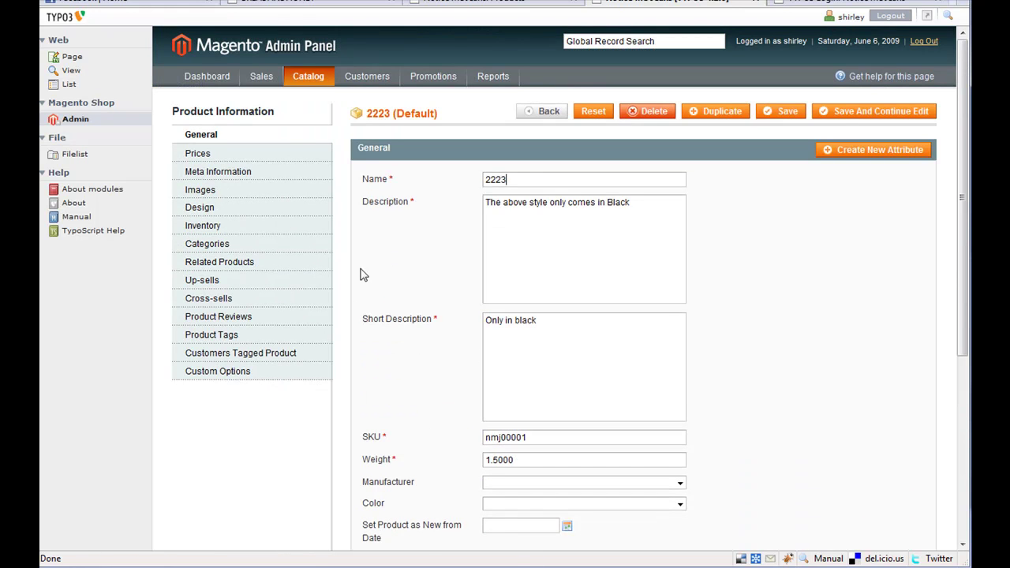
pyautogui.moveTo(957, 242)
pyautogui.mouseDown()
pyautogui.moveTo(957, 253)
pyautogui.moveTo(957, 243)
pyautogui.mouseUp()
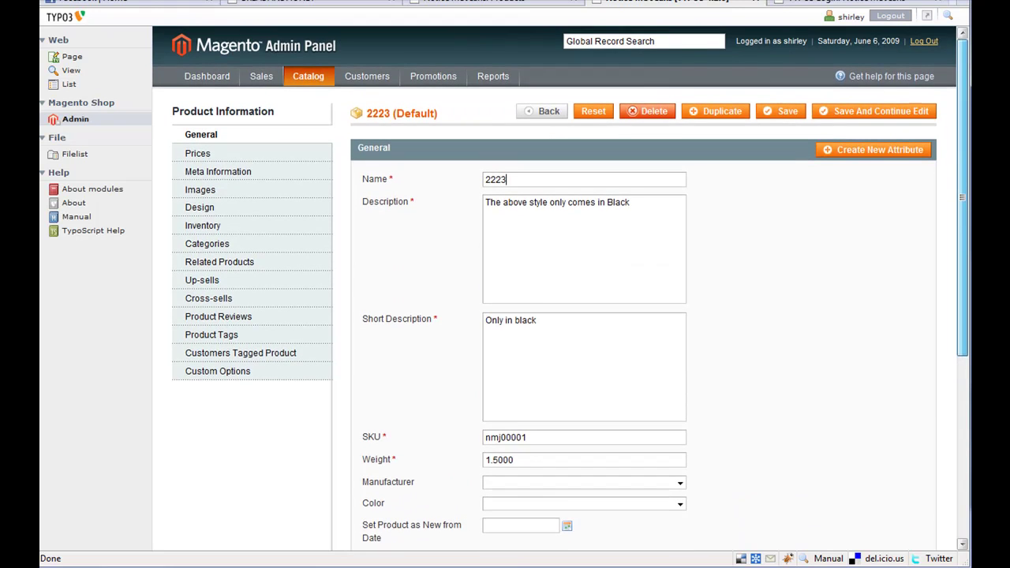
# Set the regular price of product 2223 to 99.99 CAD
pyautogui.click(225, 156)
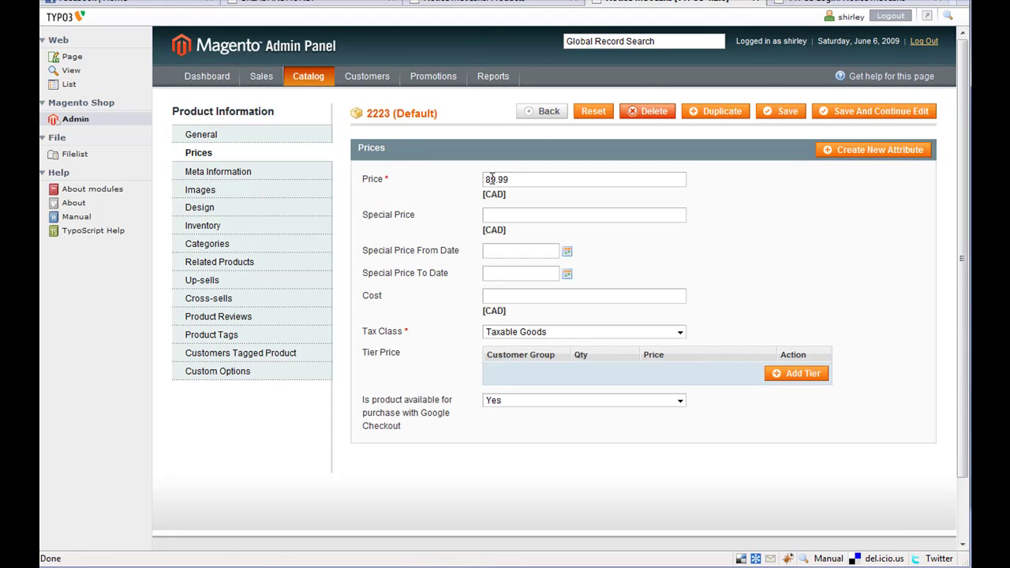
pyautogui.click(488, 179)
# Give product 2223 a special price of 79.99 CAD valid from 06/1/09 to 06/4/09
pyautogui.click(500, 214)
pyautogui.write('79.99')
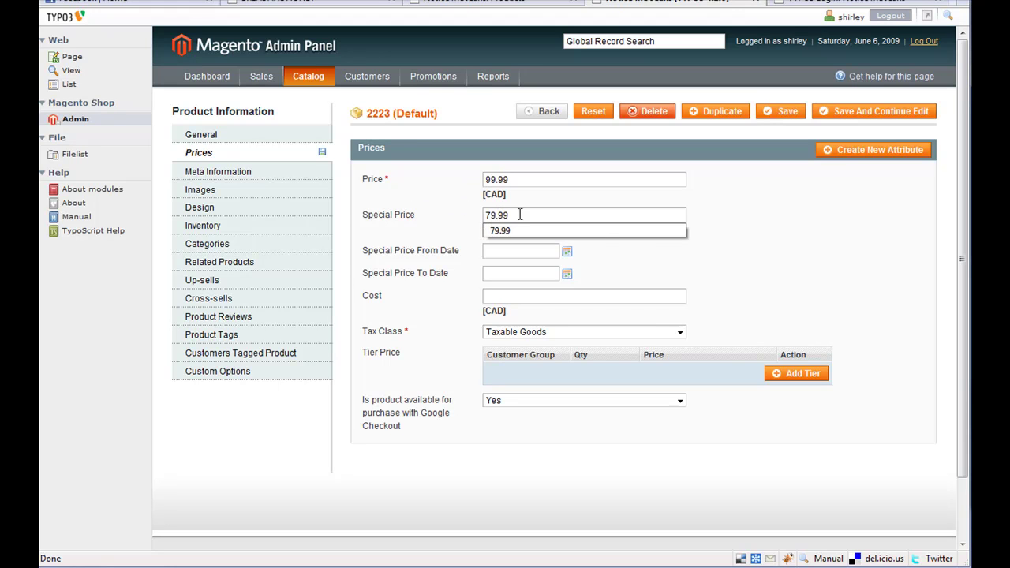
pyautogui.click(746, 213)
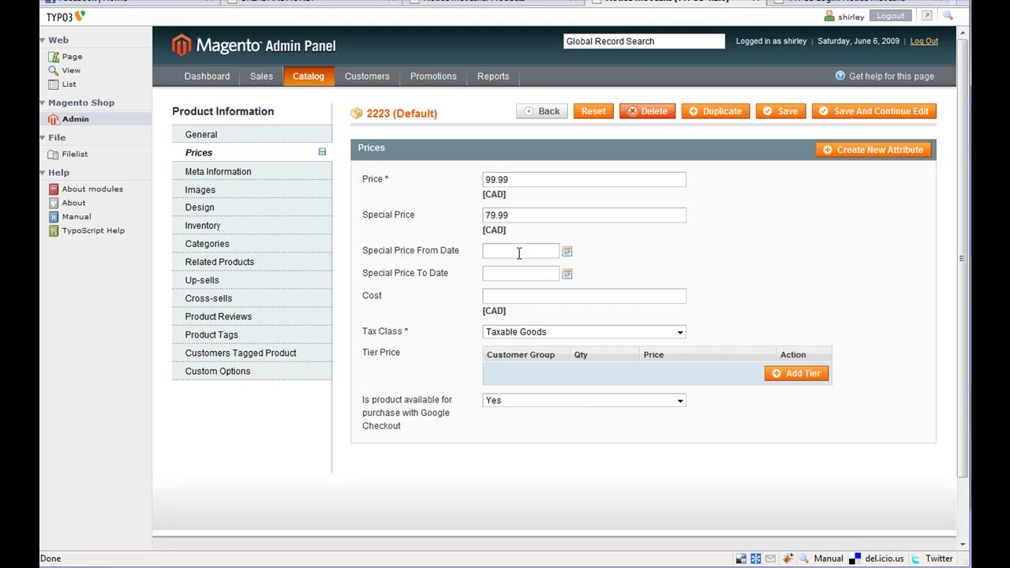
pyautogui.click(567, 253)
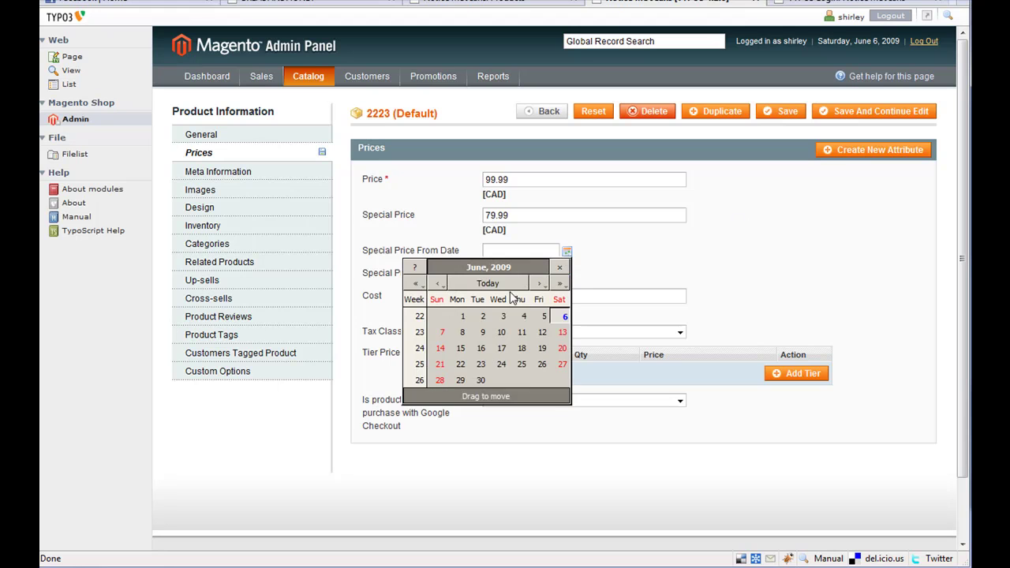
pyautogui.click(463, 316)
pyautogui.click(567, 273)
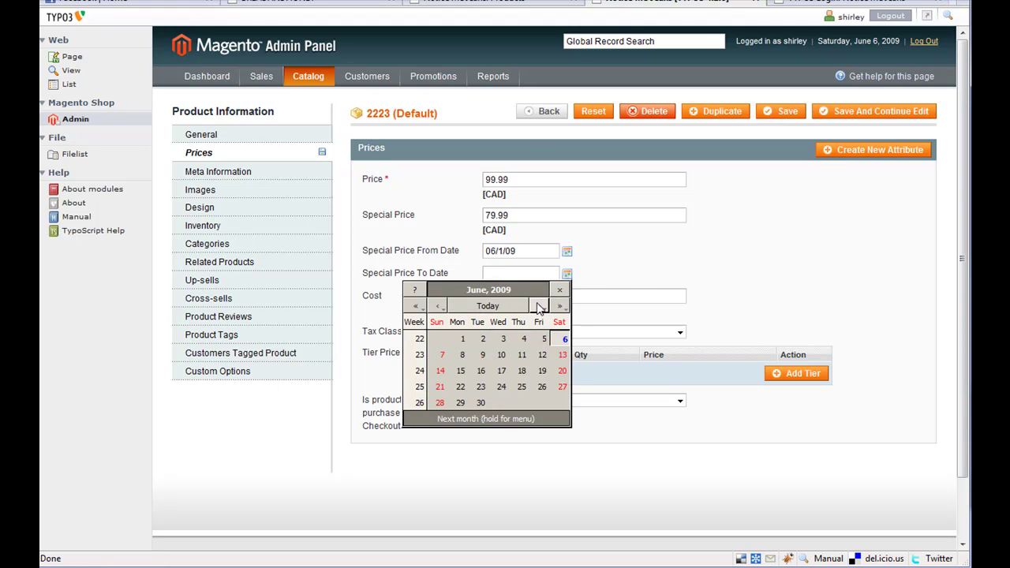
pyautogui.click(523, 338)
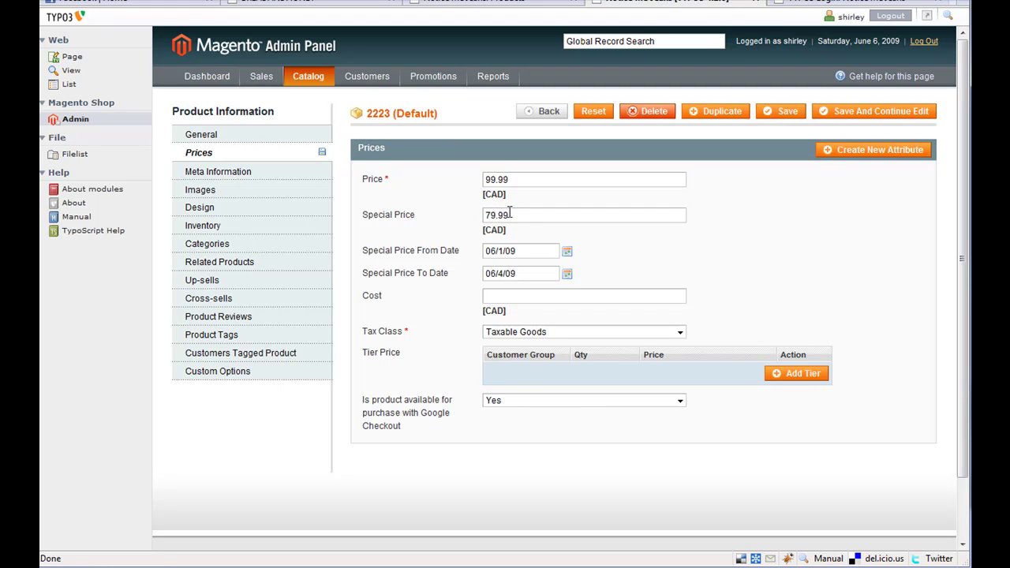
# Clear the special price of product 2223 together with its from and to dates
pyautogui.moveTo(510, 213); pyautogui.dragTo(475, 211)
pyautogui.press('BackSpace')
pyautogui.moveTo(539, 251); pyautogui.dragTo(449, 249)
pyautogui.press('BackSpace')
pyautogui.moveTo(529, 274); pyautogui.dragTo(461, 276)
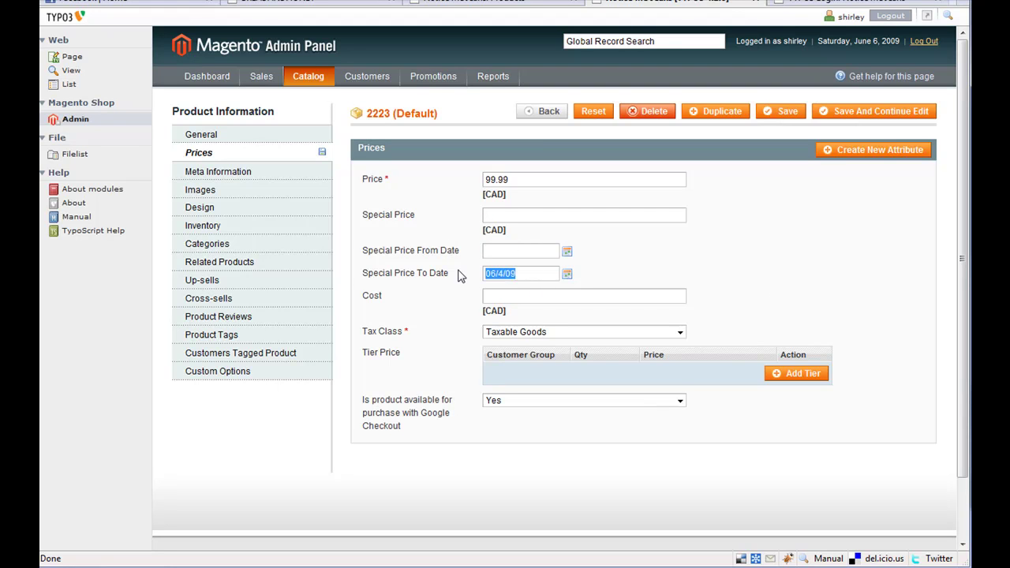
pyautogui.press('BackSpace')
# Label the three images of product 2223 Rear View, Front View and Full View, in their listed order
pyautogui.click(202, 195)
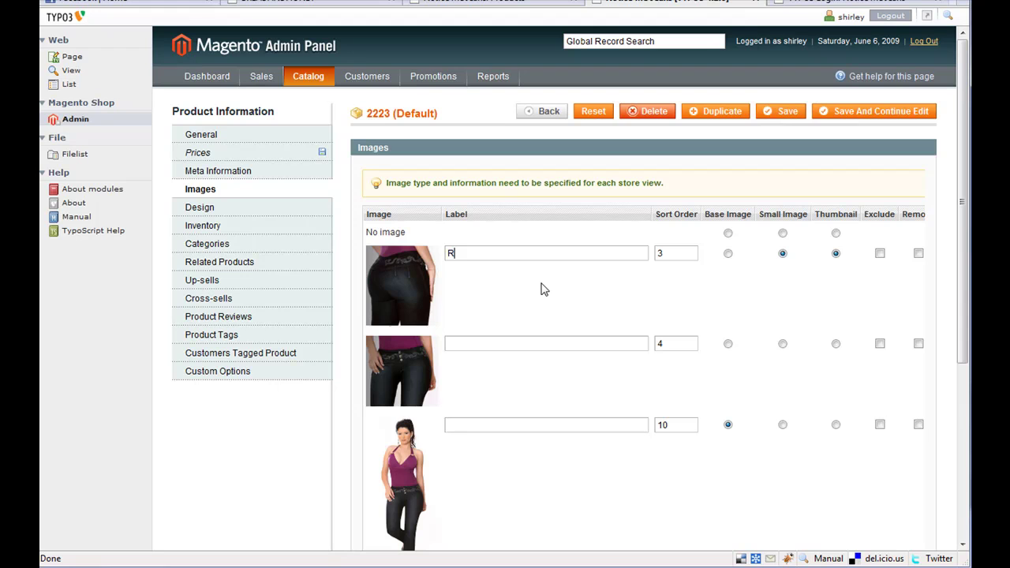
pyautogui.write('ear View')
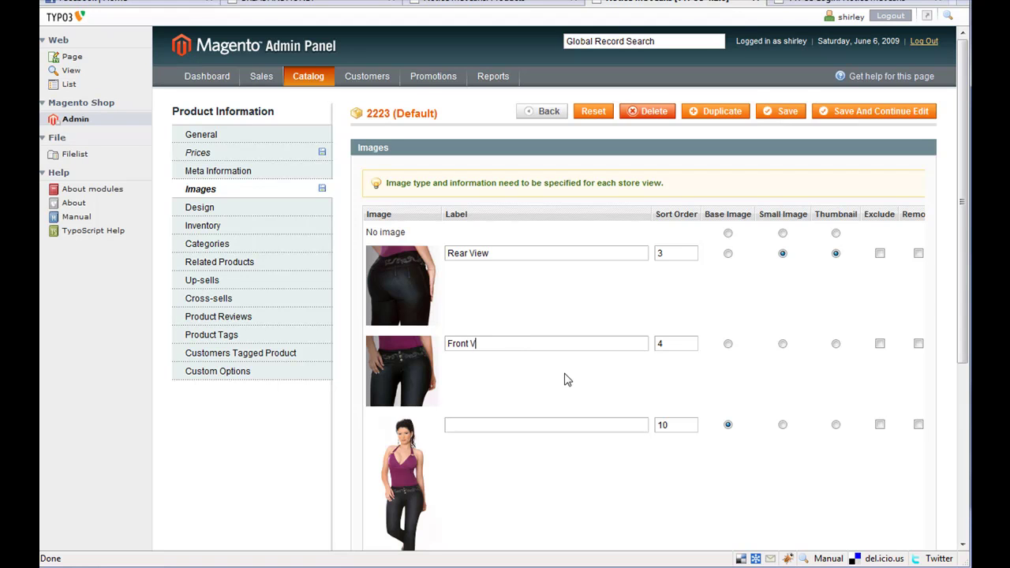
pyautogui.write('Front View')
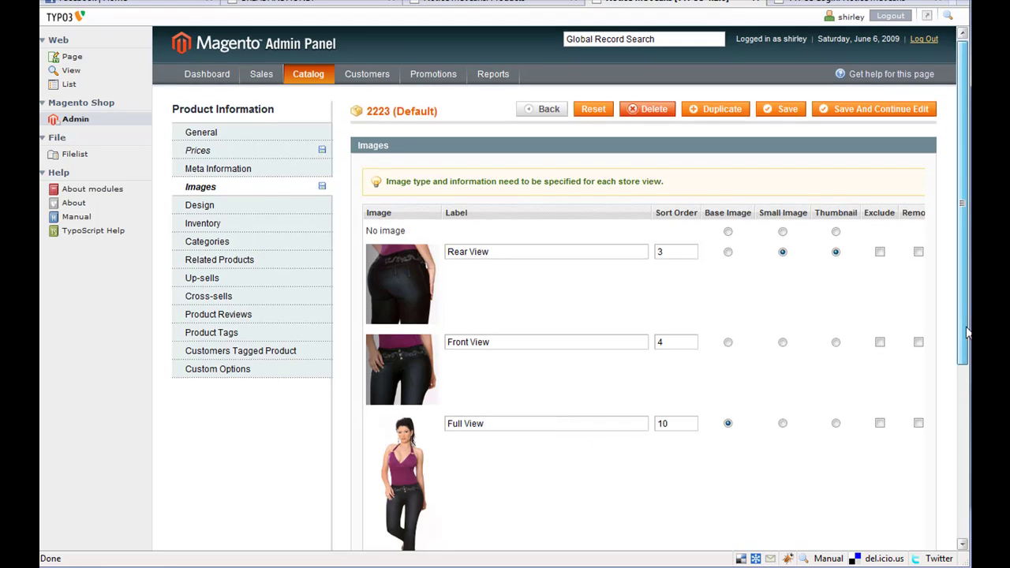
# Compare product 2223's image settings in the Magento admin with the main picture and More Views on its storefront page
pyautogui.scroll(-1, 685, 181)
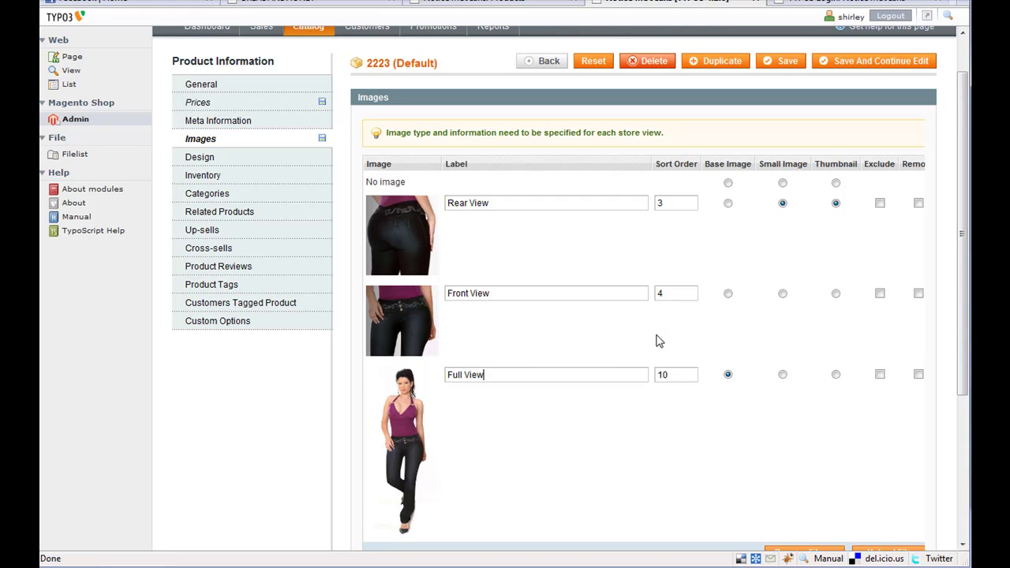
pyautogui.scroll(1, 962, 324)
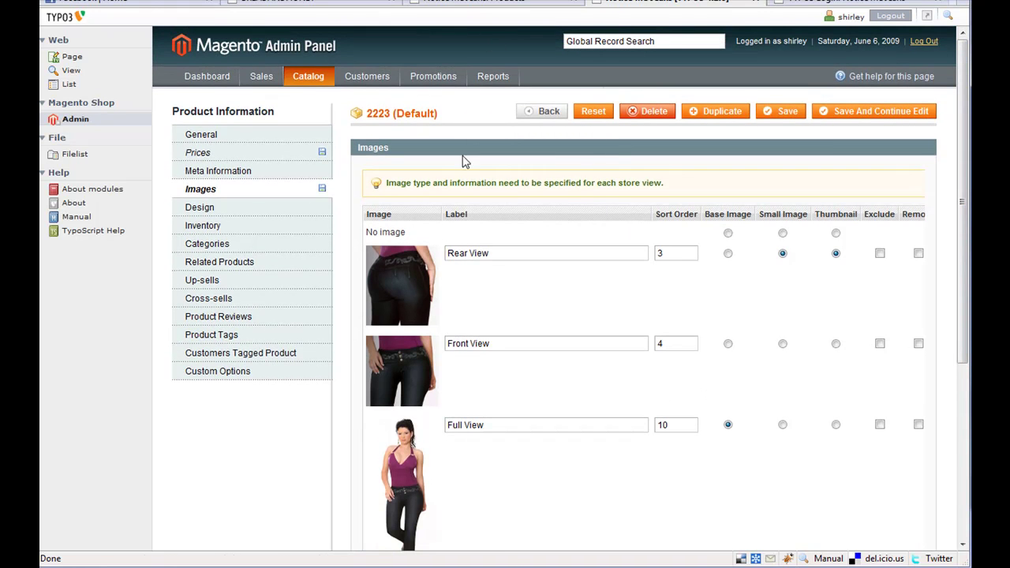
pyautogui.click(477, 3)
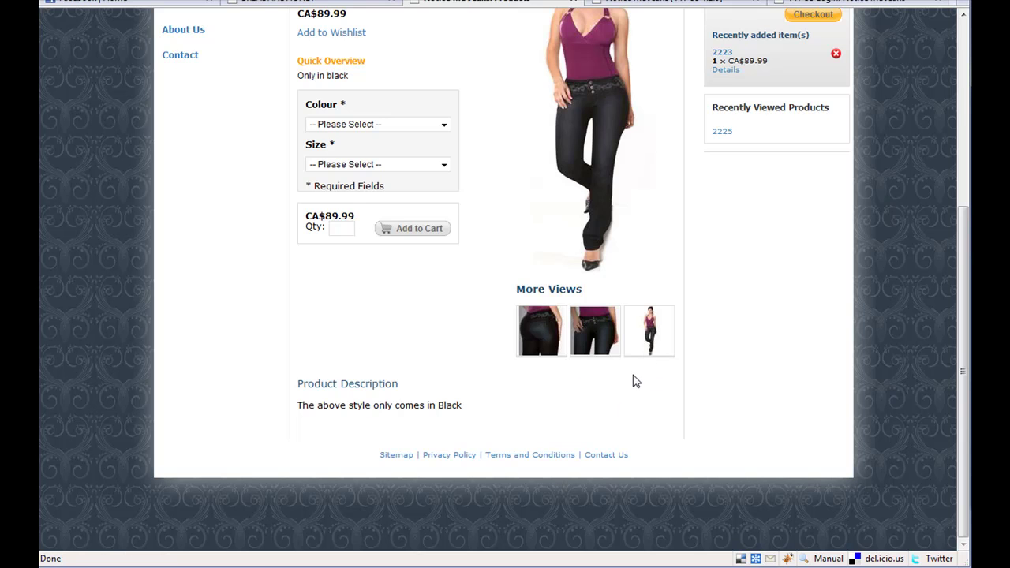
pyautogui.click(672, 3)
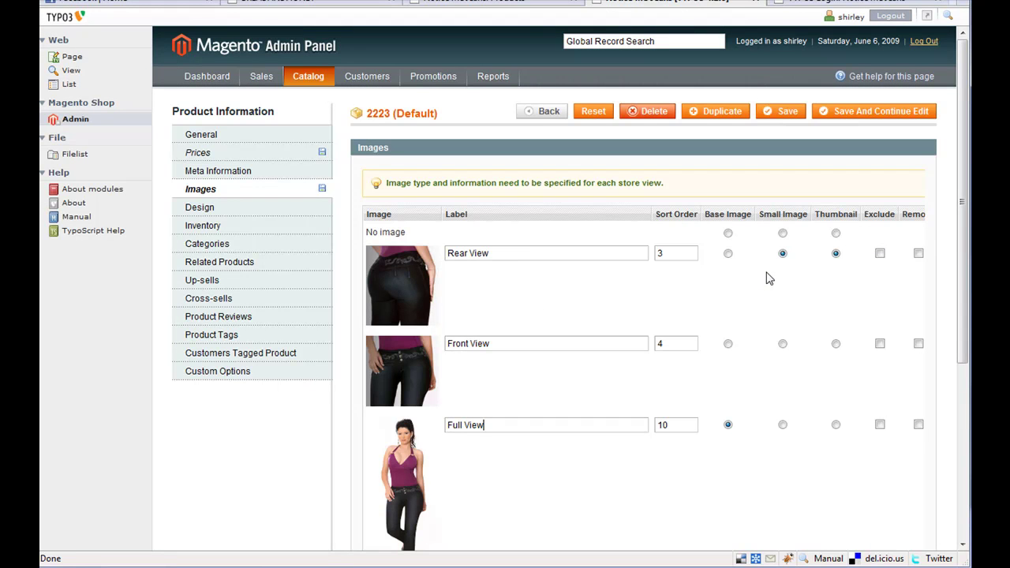
pyautogui.hotkey('ctrl', 'shift', 'Tab')
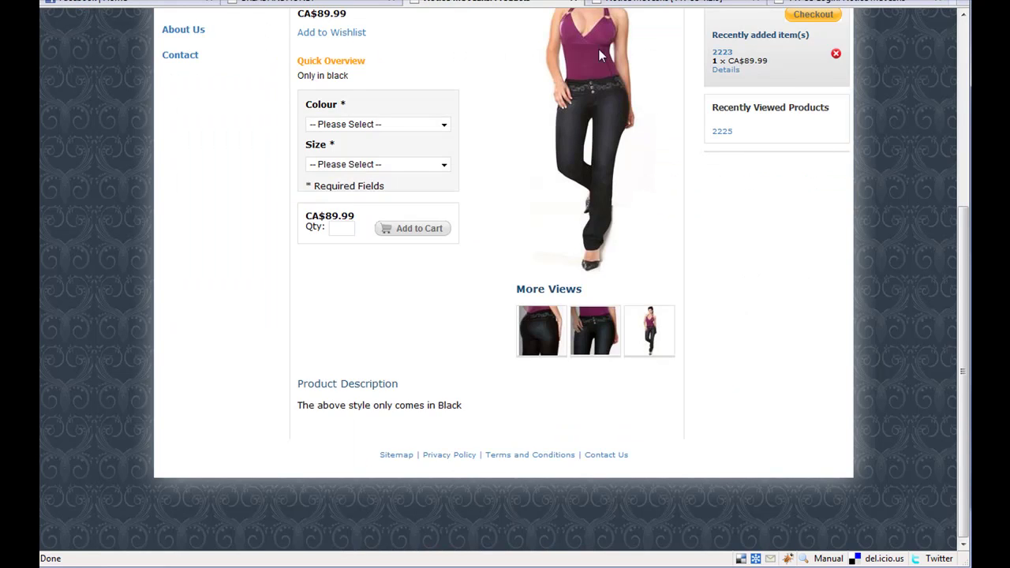
pyautogui.scroll(2, 604, 79)
pyautogui.scroll(2, 624, 221)
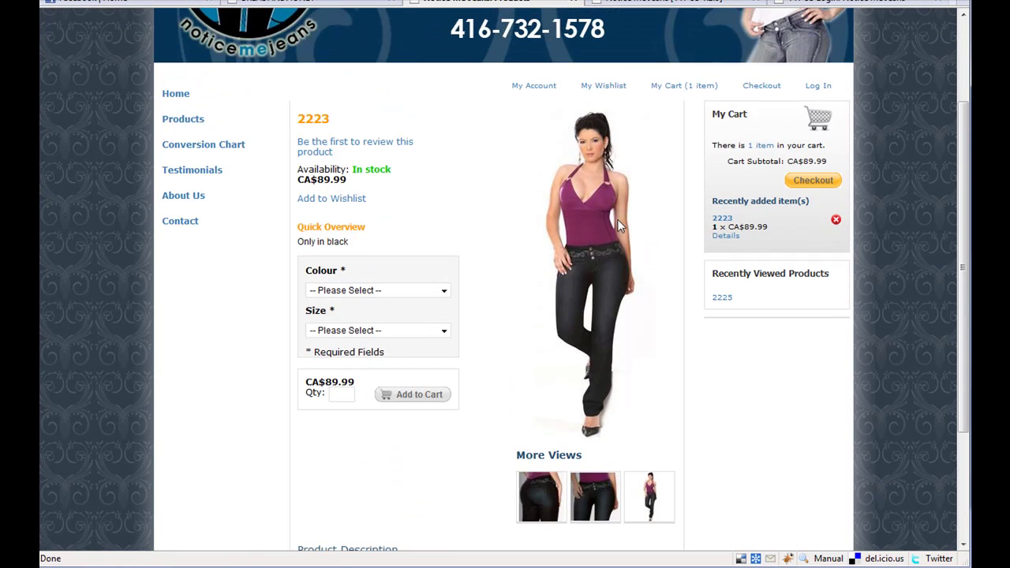
# Check which image represents product 2223 in the storefront's product list and in the shopping cart
pyautogui.click(179, 122)
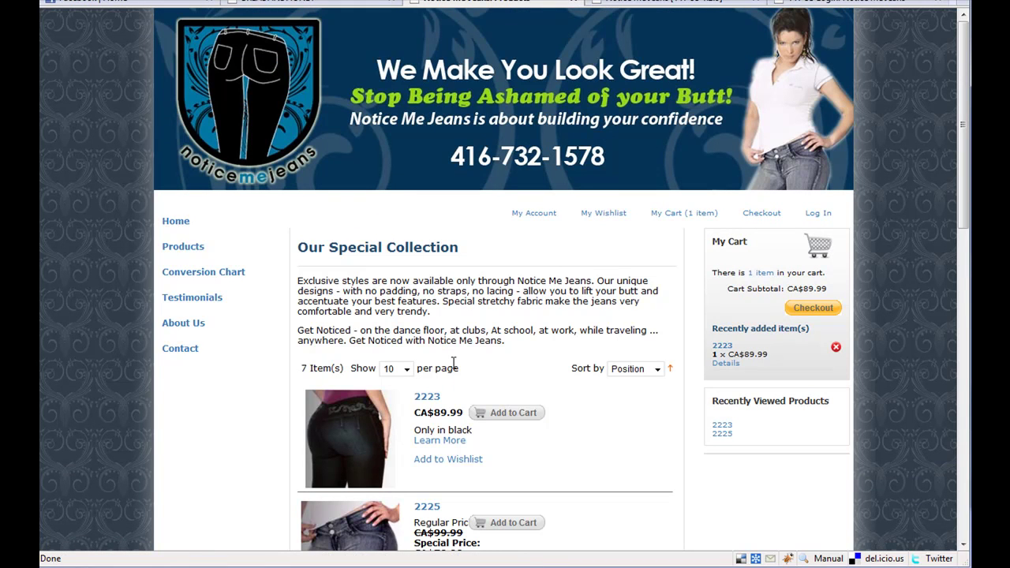
pyautogui.click(829, 308)
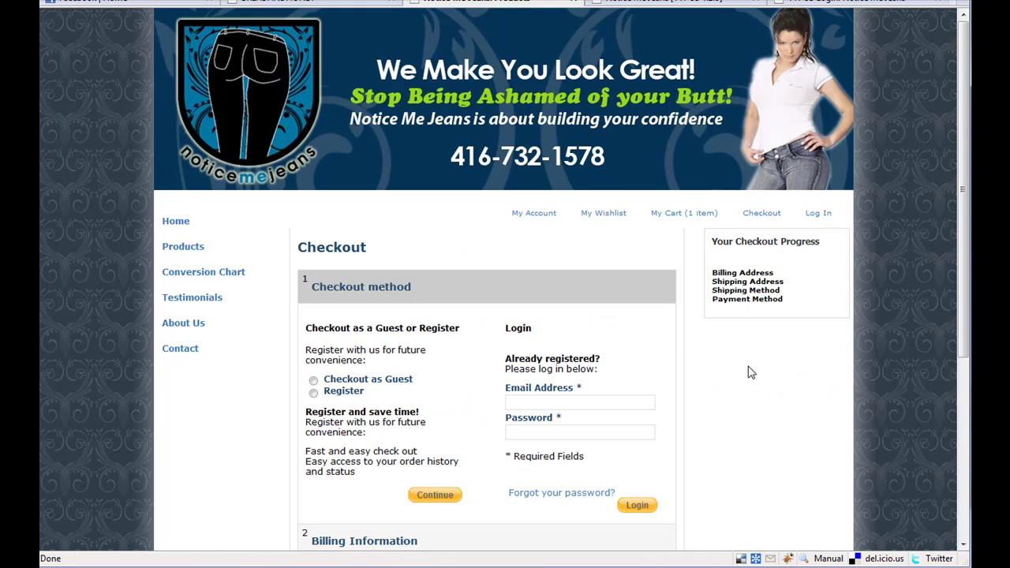
pyautogui.click(687, 215)
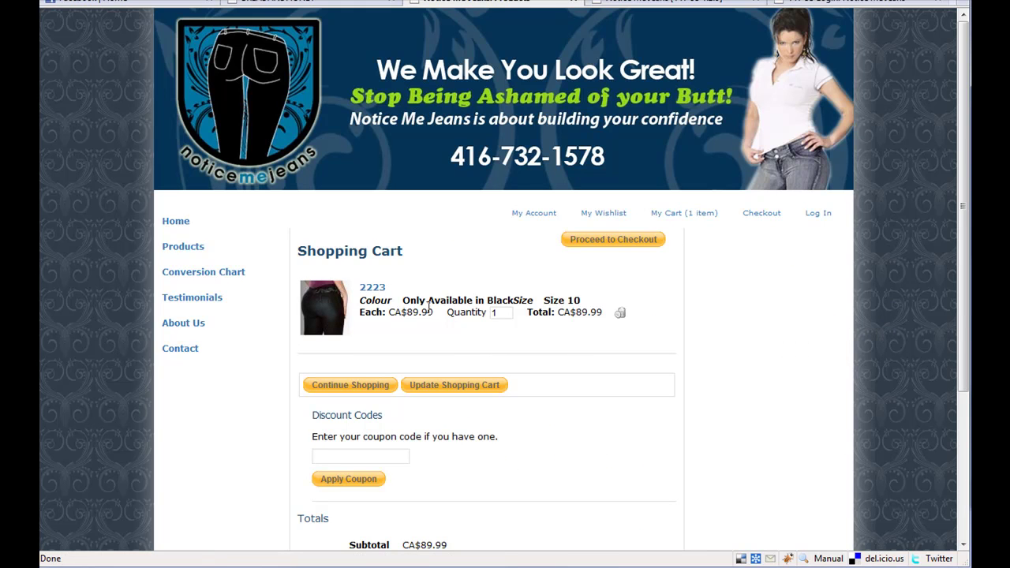
# Return to product 2223 in the Magento admin and mark the Rear View, Front View and Full View images as excluded, without removing them
pyautogui.click(671, 3)
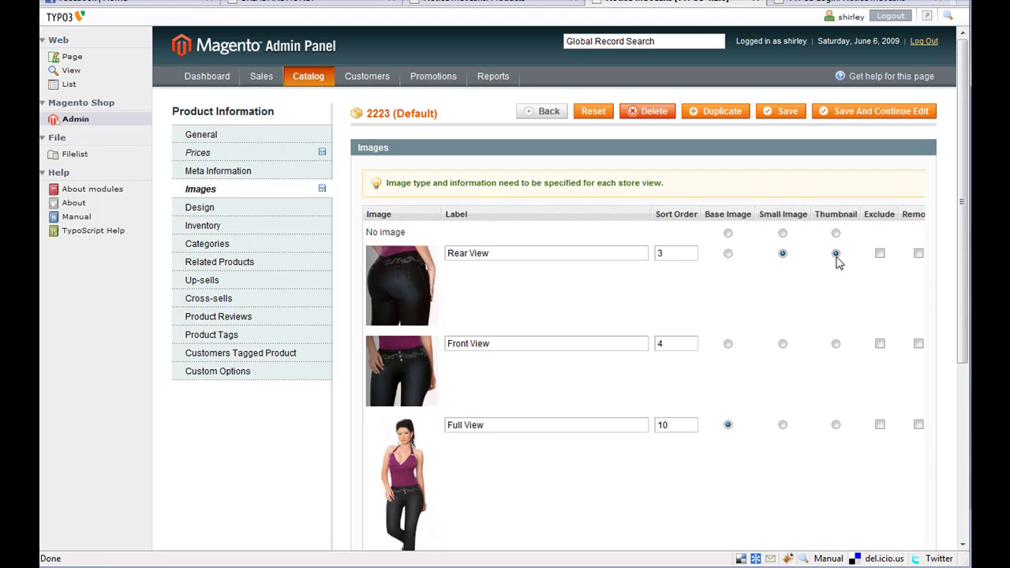
pyautogui.scroll(-2, 965, 262)
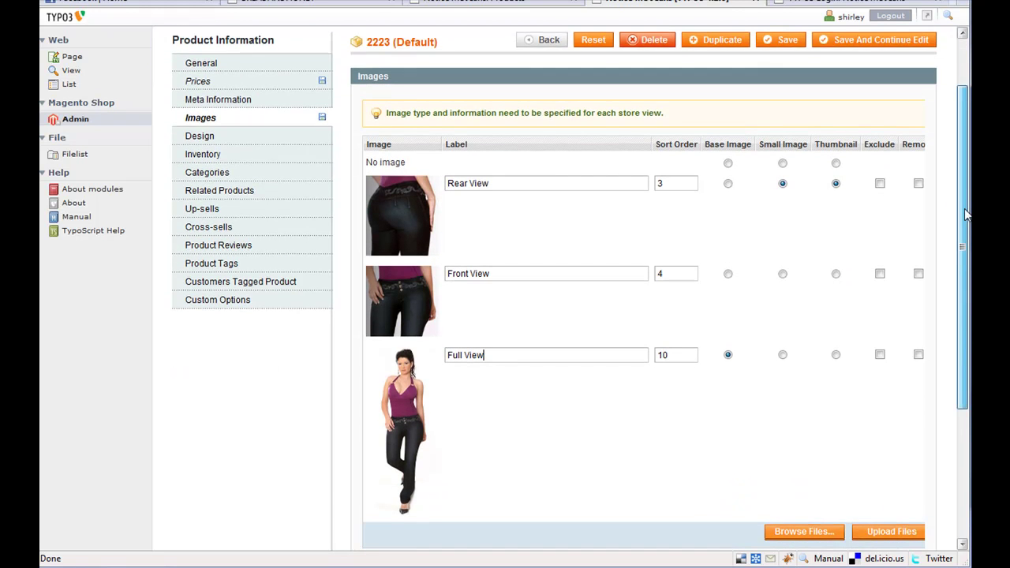
pyautogui.scroll(-1, 964, 209)
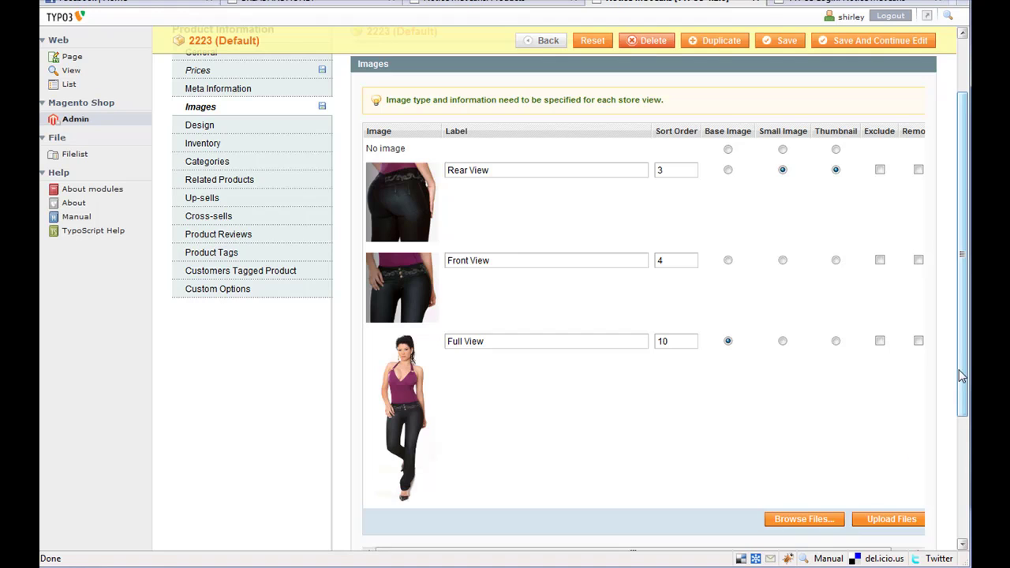
pyautogui.scroll(1, 965, 377)
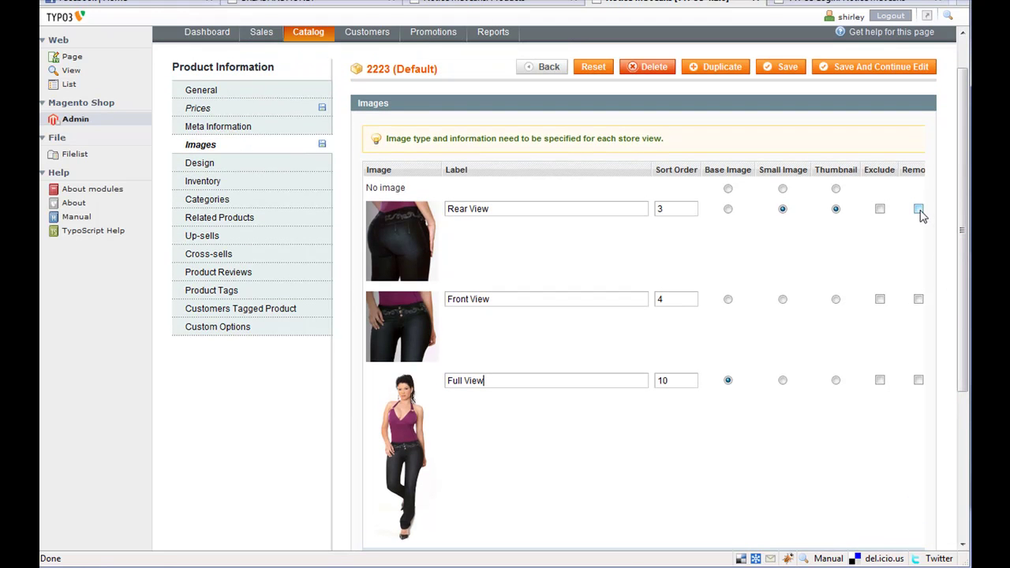
pyautogui.click(919, 210)
pyautogui.click(919, 299)
pyautogui.click(919, 380)
pyautogui.click(864, 71)
pyautogui.click(880, 209)
pyautogui.click(919, 208)
pyautogui.click(881, 300)
pyautogui.click(919, 300)
pyautogui.click(881, 380)
pyautogui.click(918, 382)
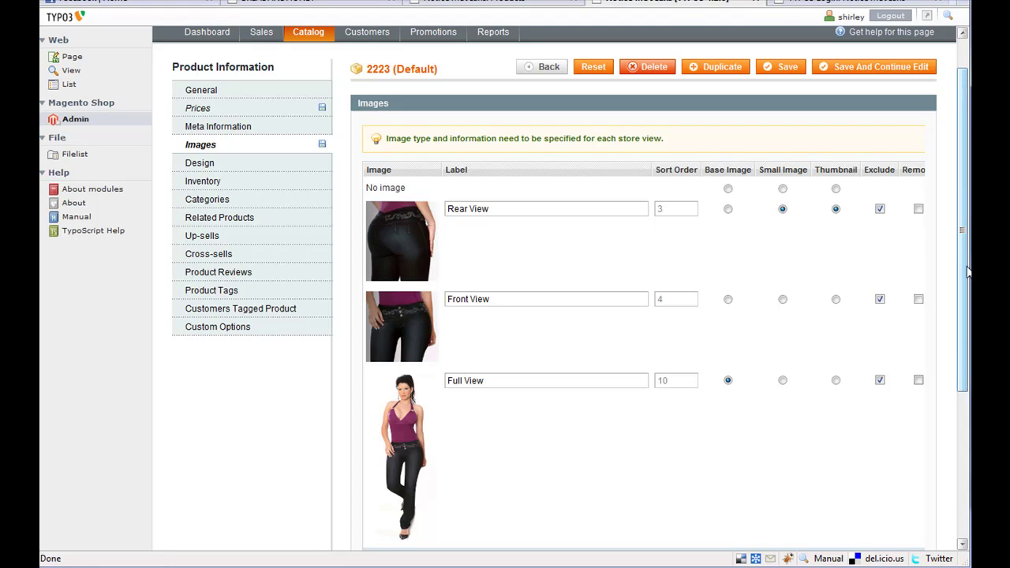
# Upload the image stw-hosting-banner.jpg from the Desktop to product 2223
pyautogui.moveTo(962, 269); pyautogui.dragTo(966, 316)
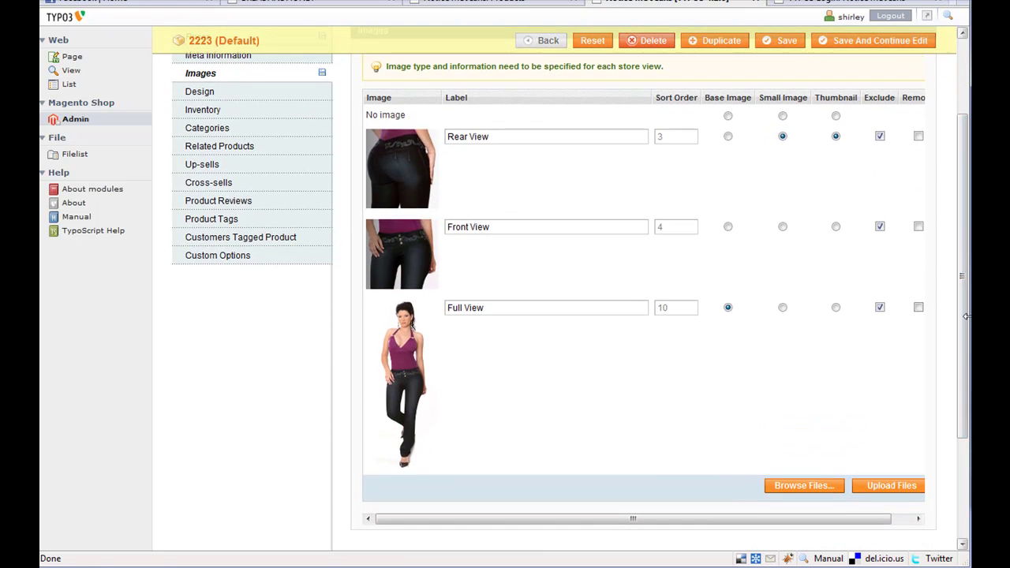
pyautogui.click(804, 486)
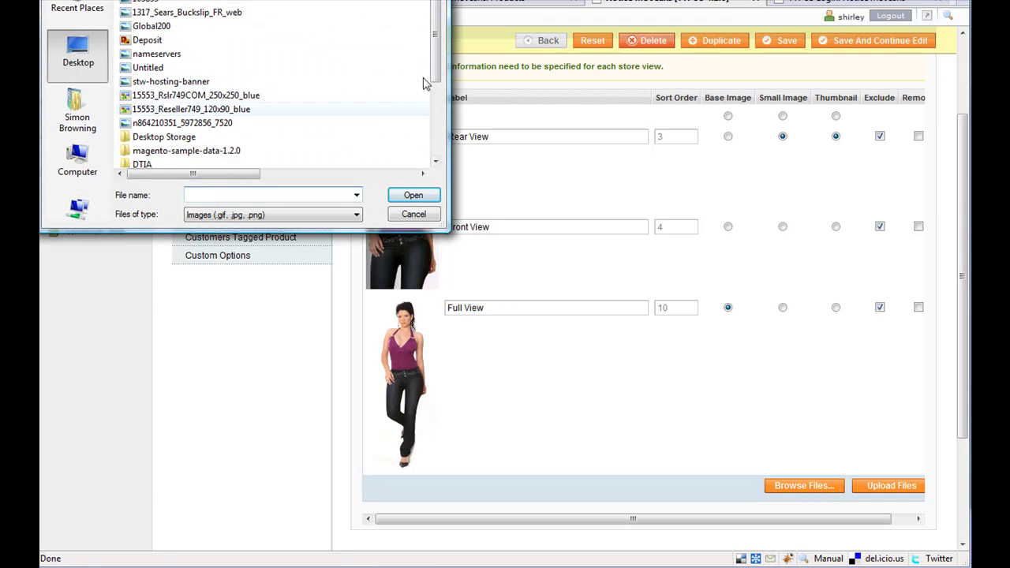
pyautogui.scroll(-1, 422, 84)
pyautogui.moveTo(439, 53); pyautogui.dragTo(401, 22)
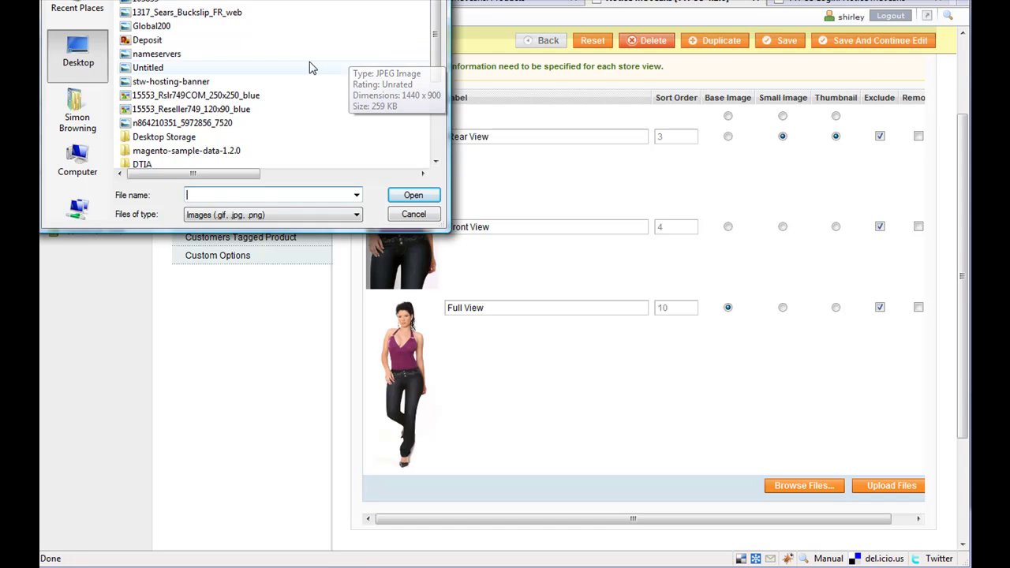
pyautogui.doubleClick(196, 84)
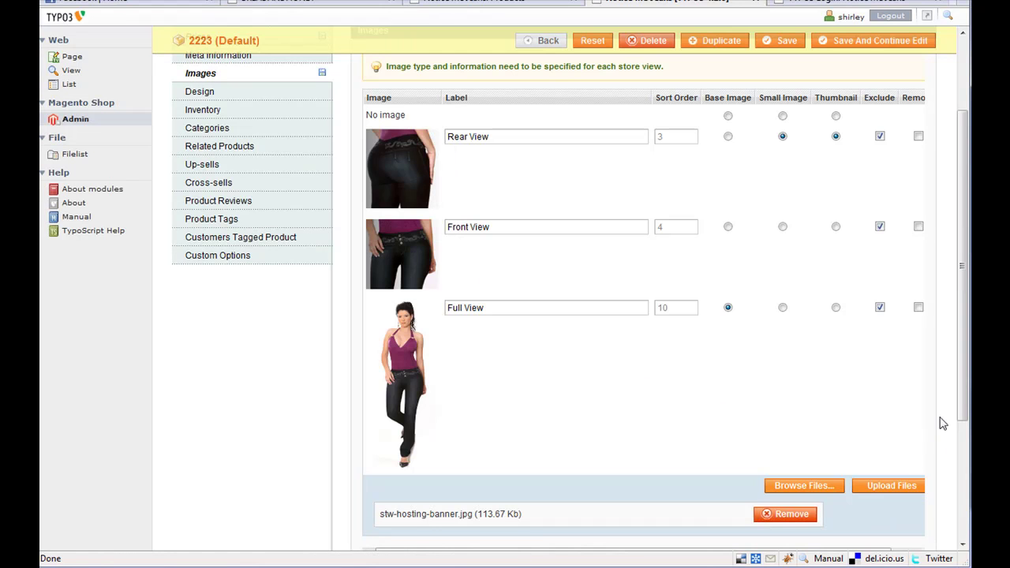
pyautogui.scroll(-2, 963, 407)
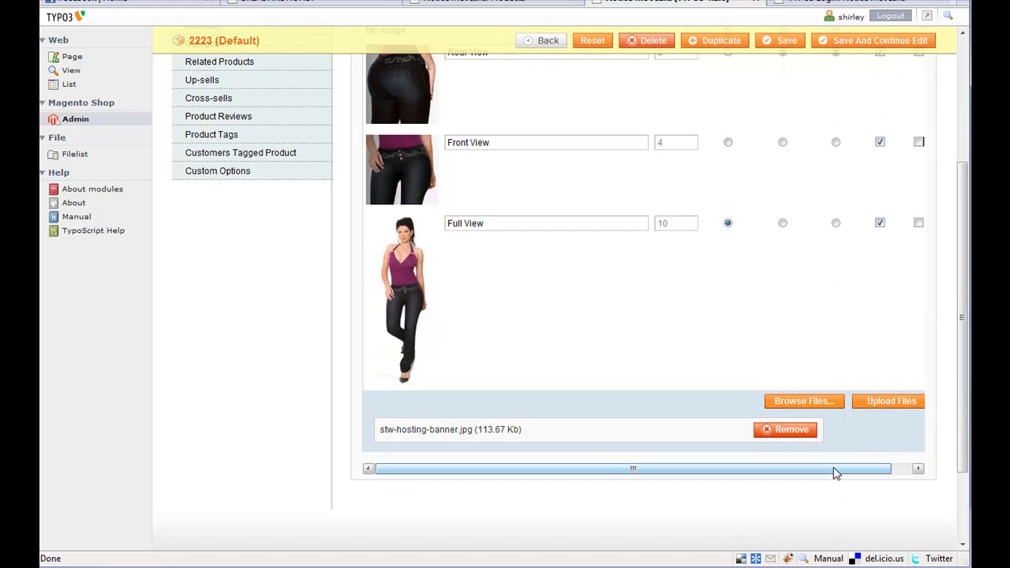
pyautogui.click(894, 405)
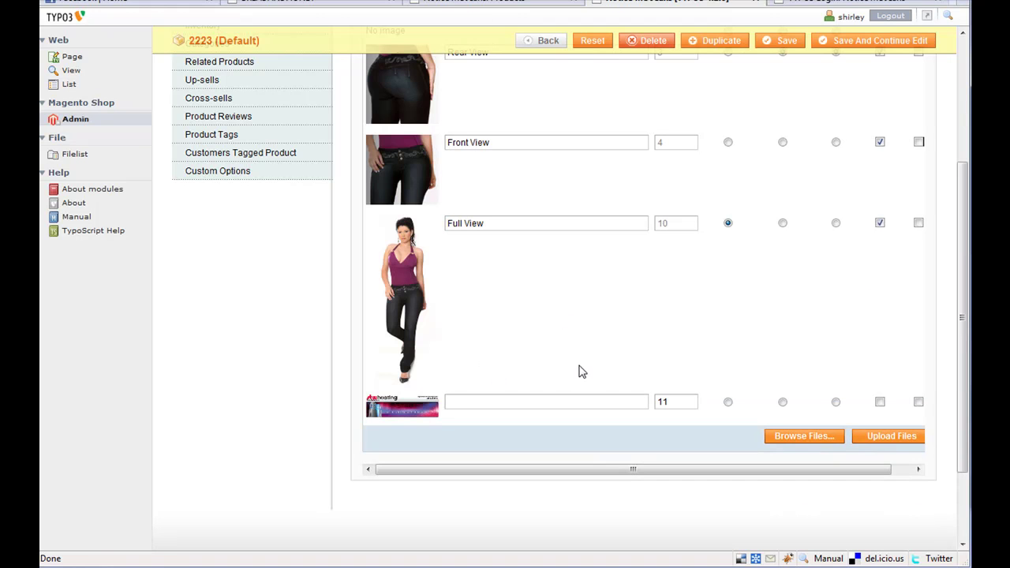
# Mark the uploaded hosting banner image for removal and save product 2223, keeping it open for editing
pyautogui.scroll(2, 964, 356)
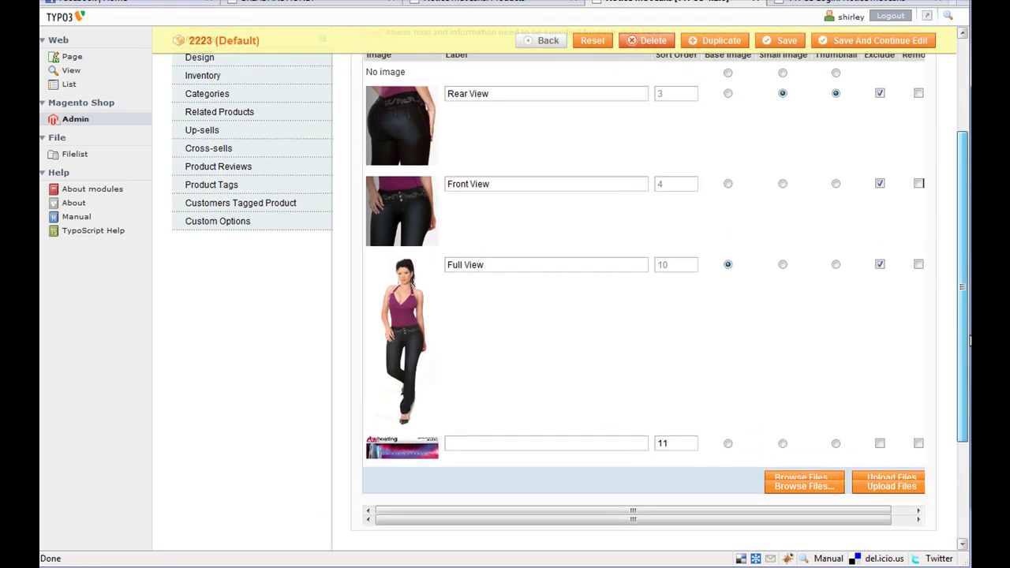
pyautogui.scroll(-1, 964, 356)
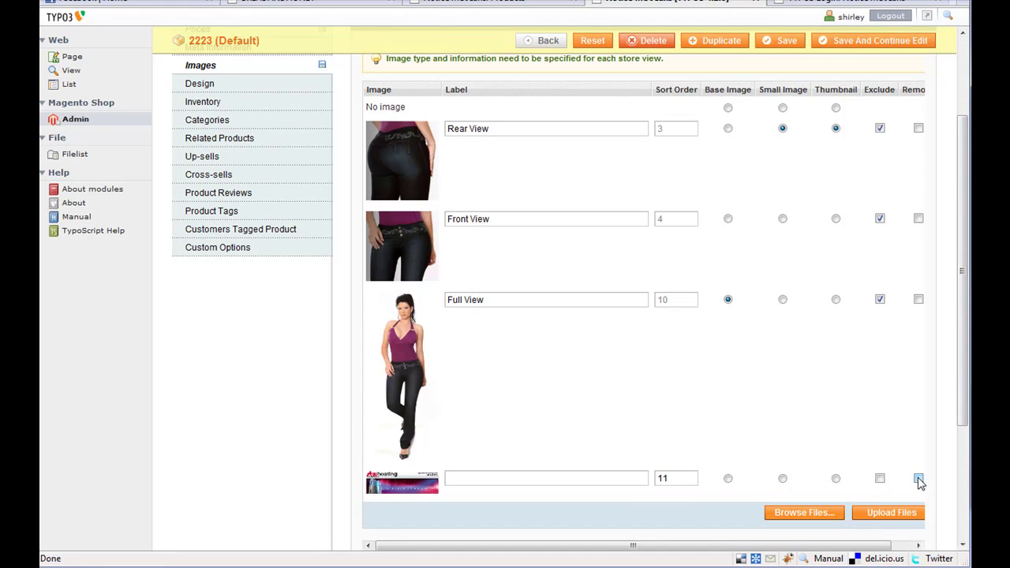
pyautogui.click(919, 479)
pyautogui.moveTo(965, 434)
pyautogui.mouseDown()
pyautogui.moveTo(965, 403)
pyautogui.moveTo(965, 416)
pyautogui.mouseUp()
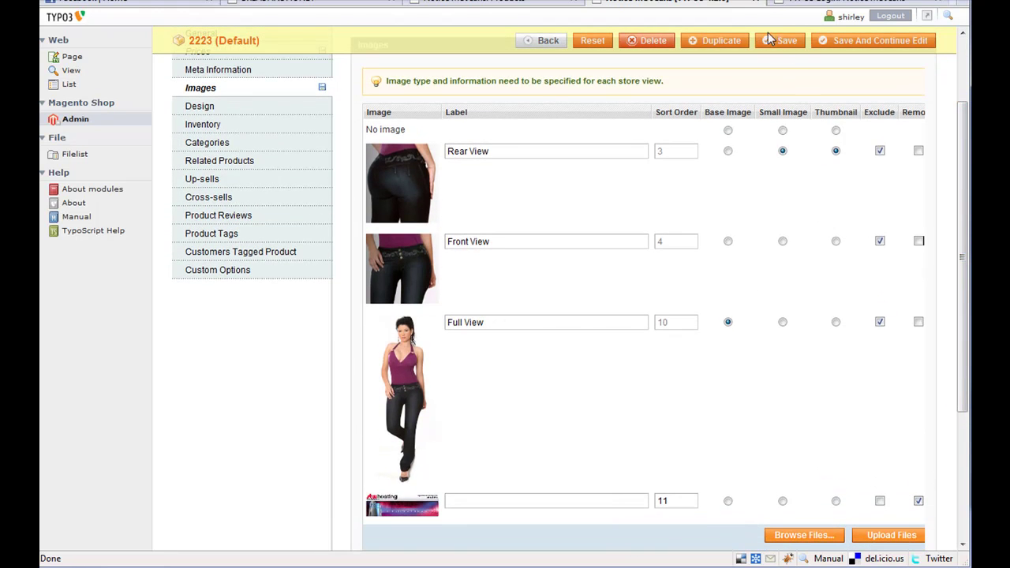
pyautogui.click(785, 44)
pyautogui.click(858, 50)
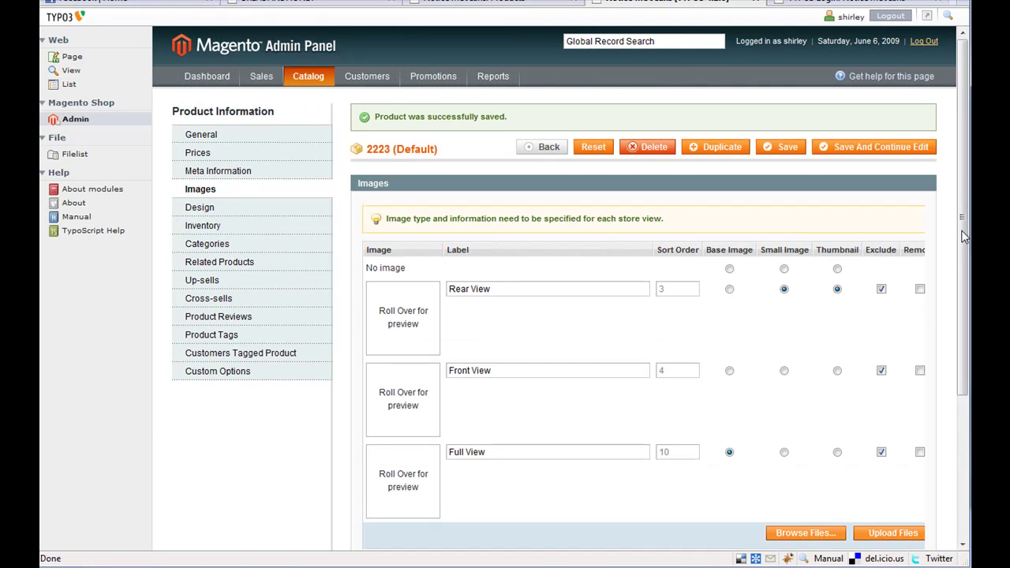
# Open product 2223's storefront page from the shopping cart and check its price and images
pyautogui.moveTo(965, 235)
pyautogui.mouseDown()
pyautogui.moveTo(965, 292)
pyautogui.moveTo(969, 254)
pyautogui.mouseUp()
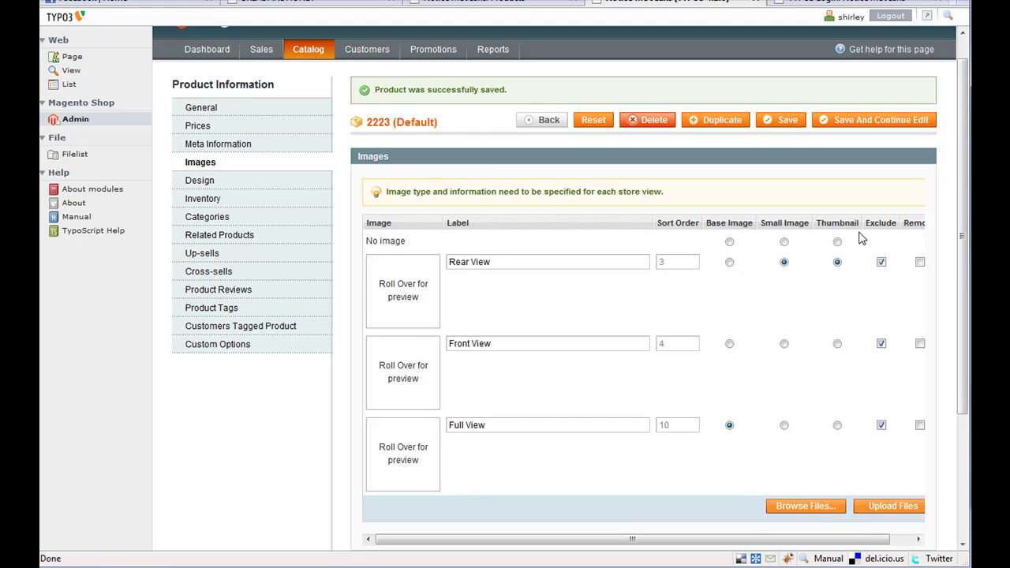
pyautogui.click(493, 2)
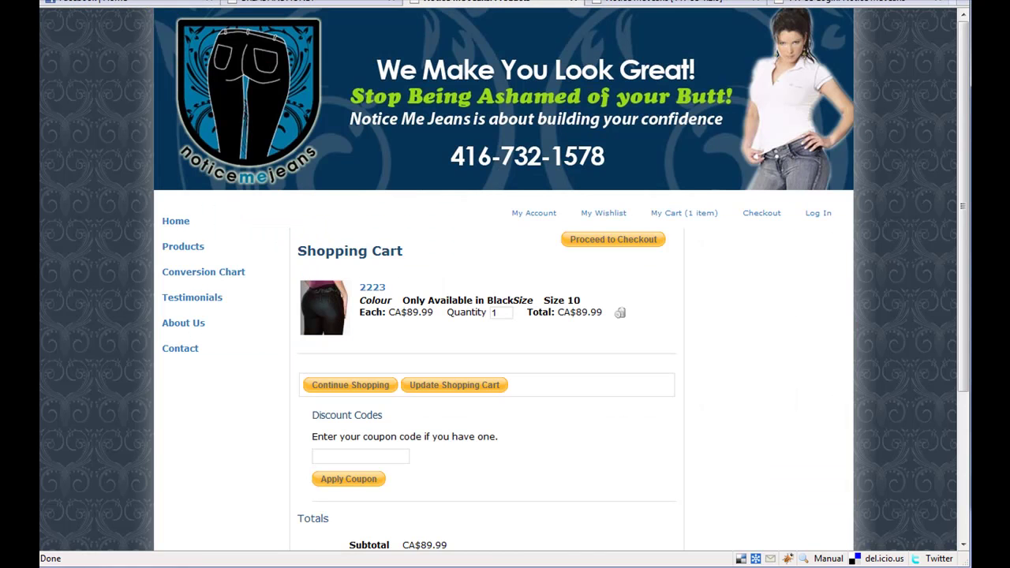
pyautogui.click(329, 312)
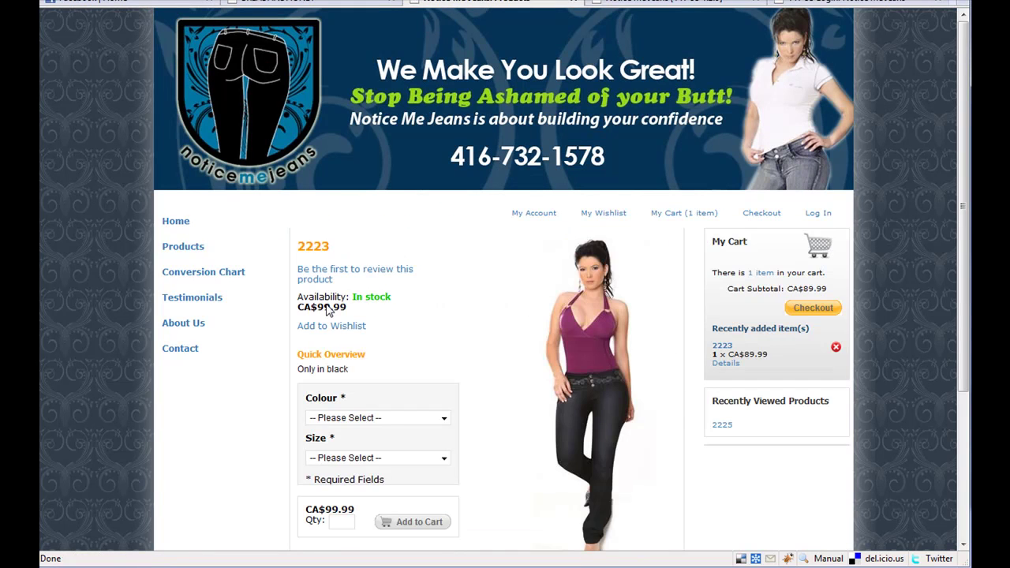
pyautogui.scroll(-1, 473, 354)
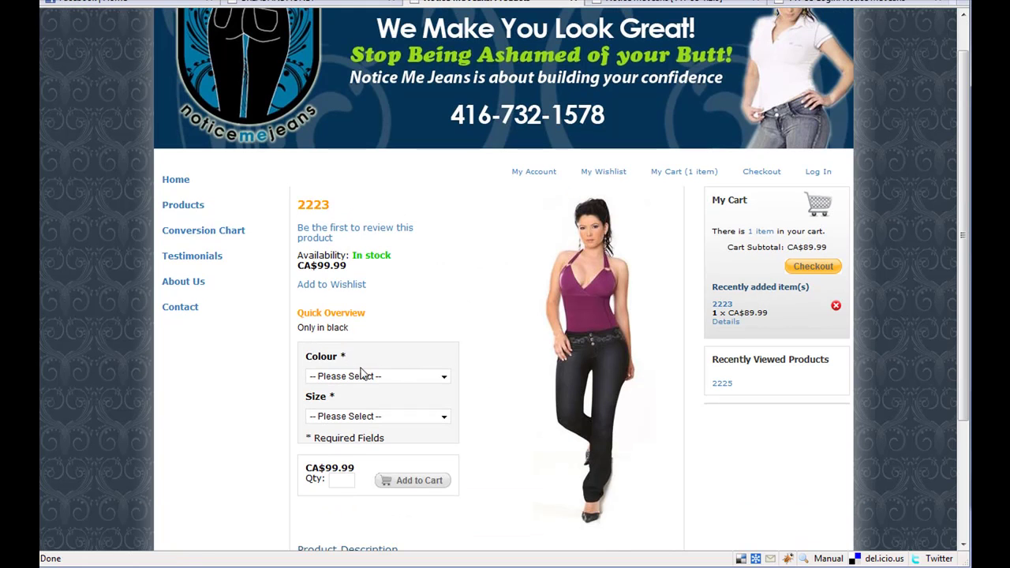
# Look through the Colour and Size choices offered on product 2223's storefront page
pyautogui.click(444, 381)
pyautogui.click(443, 418)
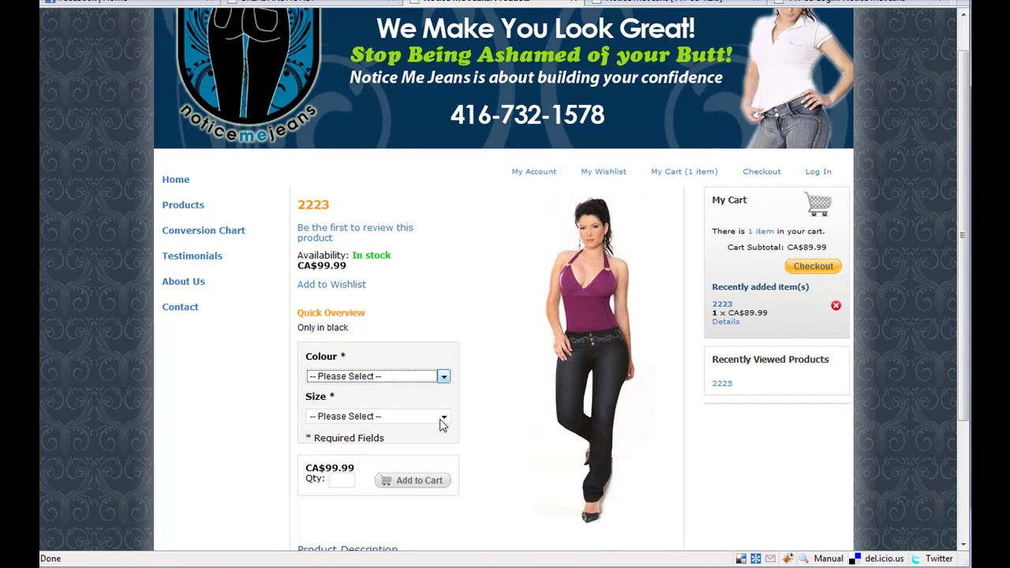
pyautogui.click(443, 419)
pyautogui.click(474, 414)
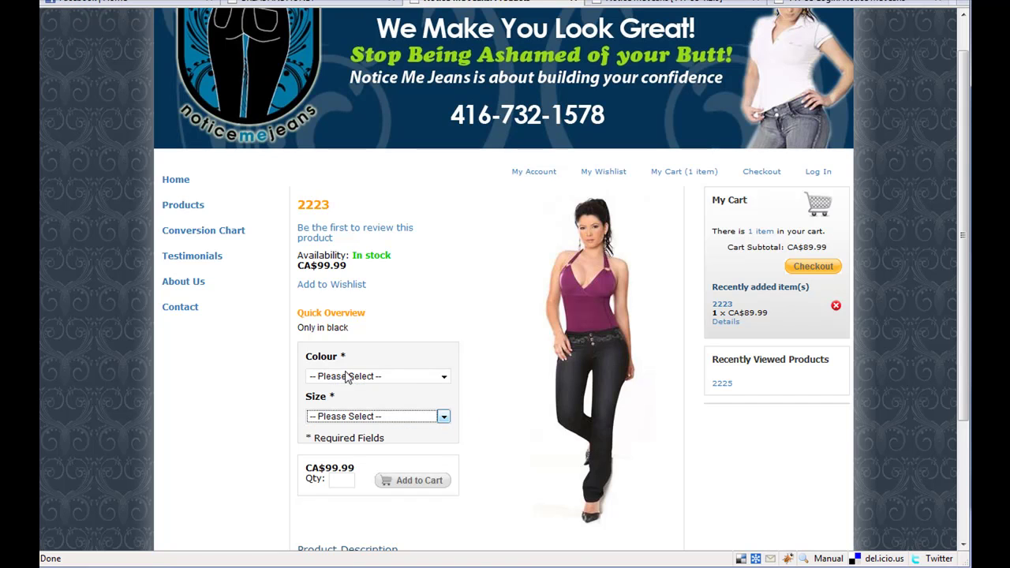
pyautogui.click(372, 377)
pyautogui.click(416, 355)
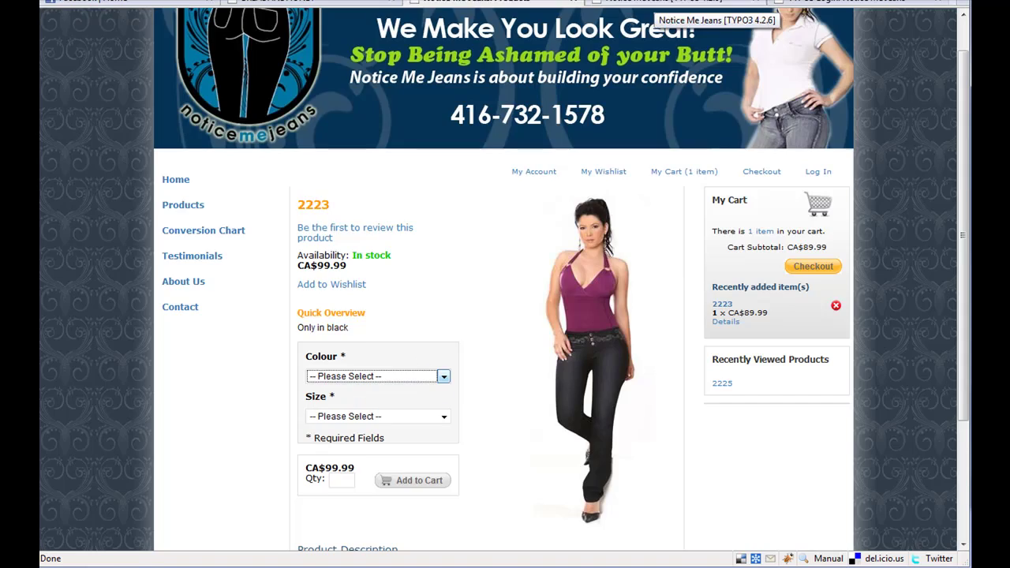
# Return to the Magento admin and add a row titled Blue to the Colour custom option of product 2223
pyautogui.click(641, 9)
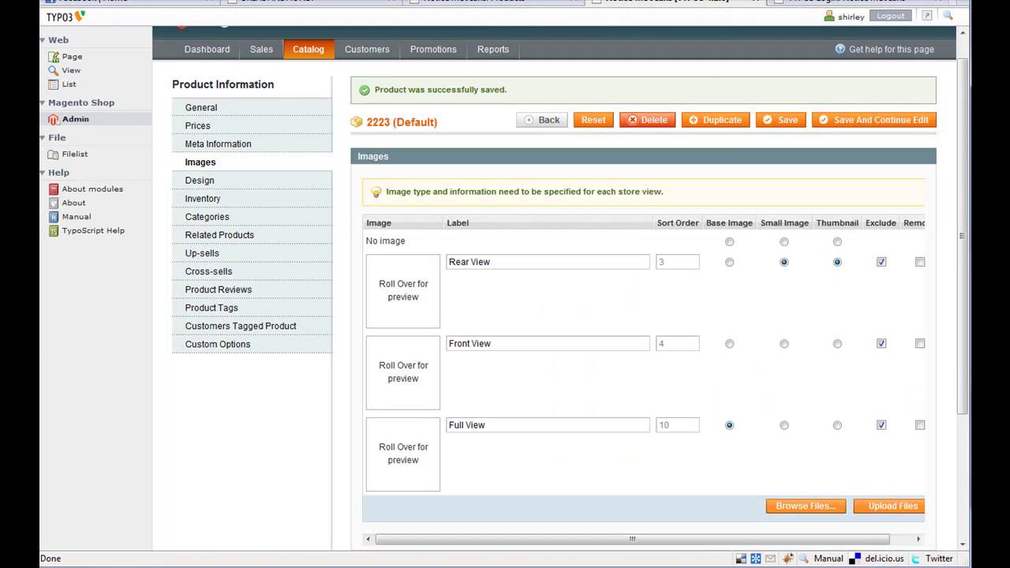
pyautogui.click(223, 351)
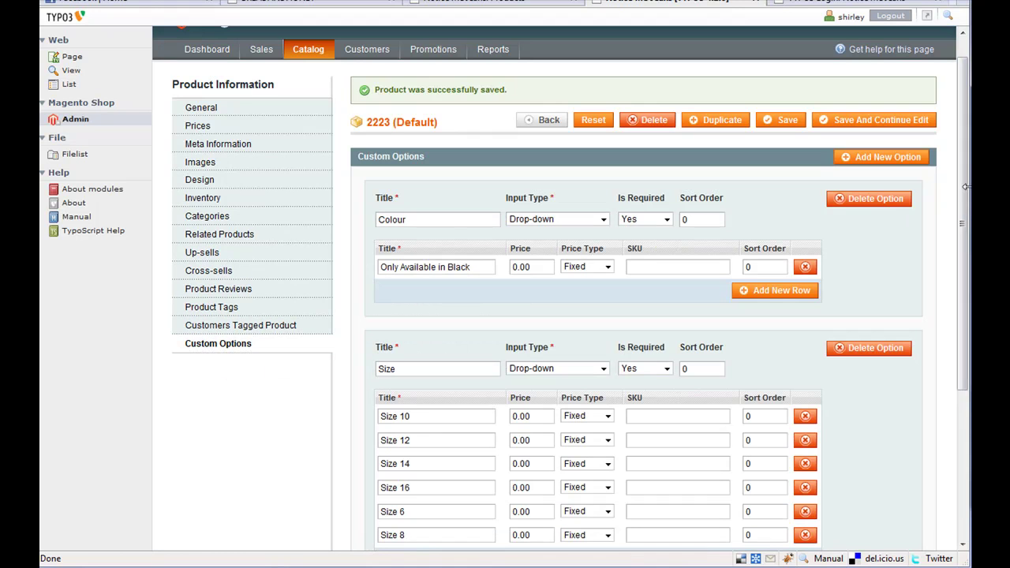
pyautogui.moveTo(965, 191)
pyautogui.mouseDown()
pyautogui.moveTo(962, 216)
pyautogui.moveTo(962, 202)
pyautogui.mouseUp()
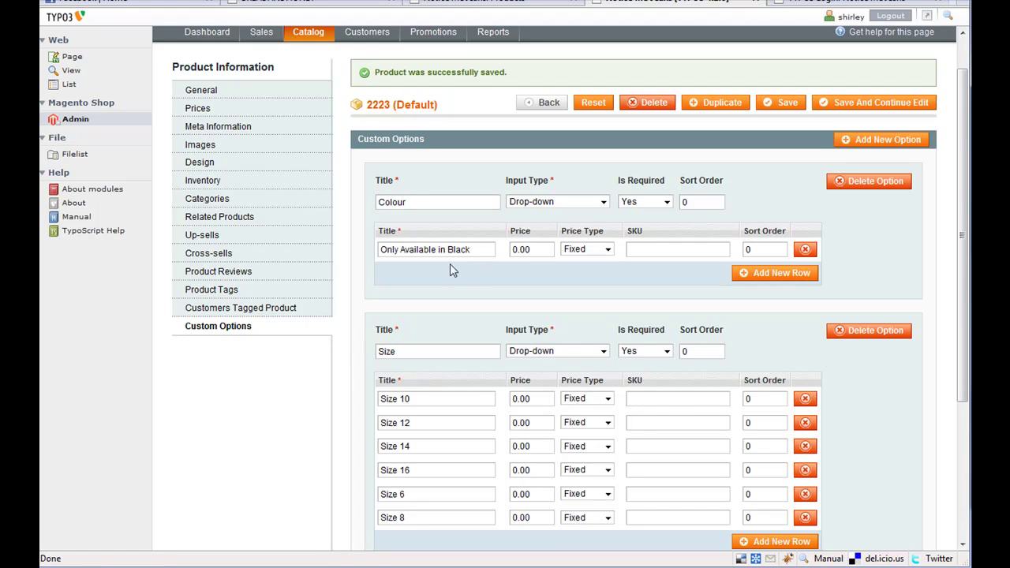
pyautogui.click(775, 273)
pyautogui.click(401, 273)
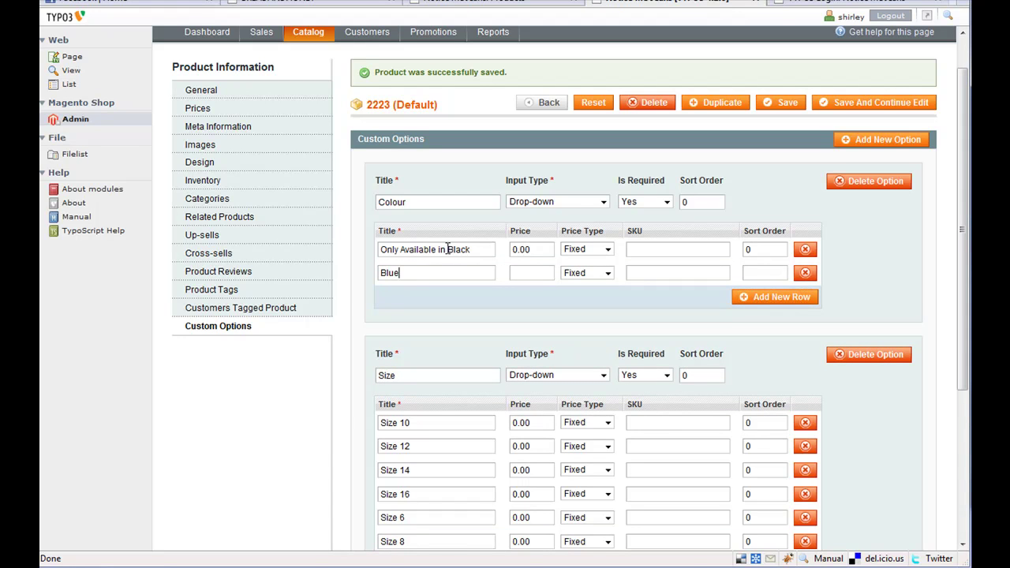
# Shorten the first Colour row's title to Black and set its sort order to 10
pyautogui.moveTo(445, 250); pyautogui.dragTo(261, 253)
pyautogui.press('BackSpace')
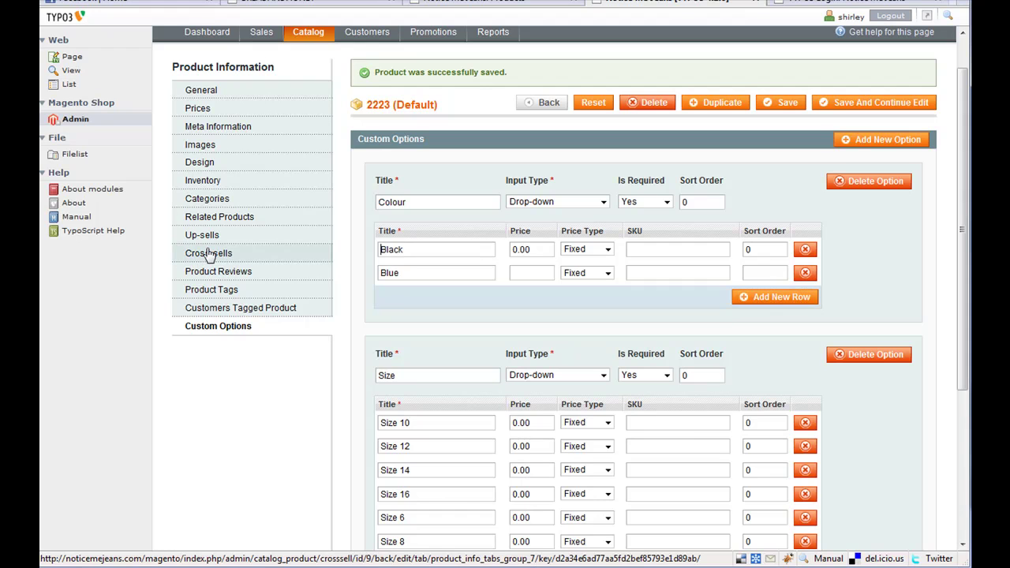
pyautogui.doubleClick(771, 255)
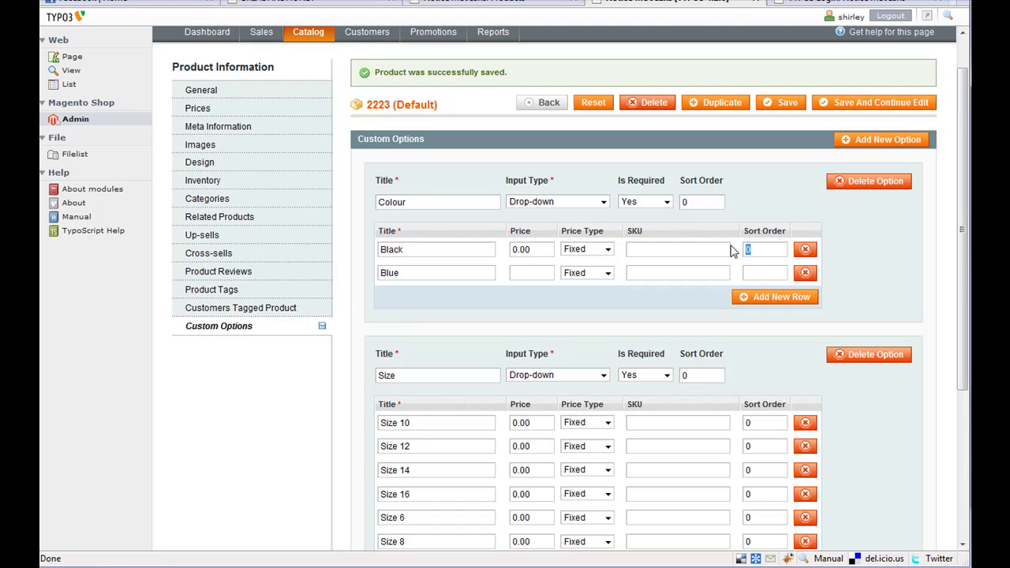
pyautogui.write('10')
# Delete the Blue row from the Colour option and retitle the remaining row Only Available in Black
pyautogui.click(758, 272)
pyautogui.click(805, 272)
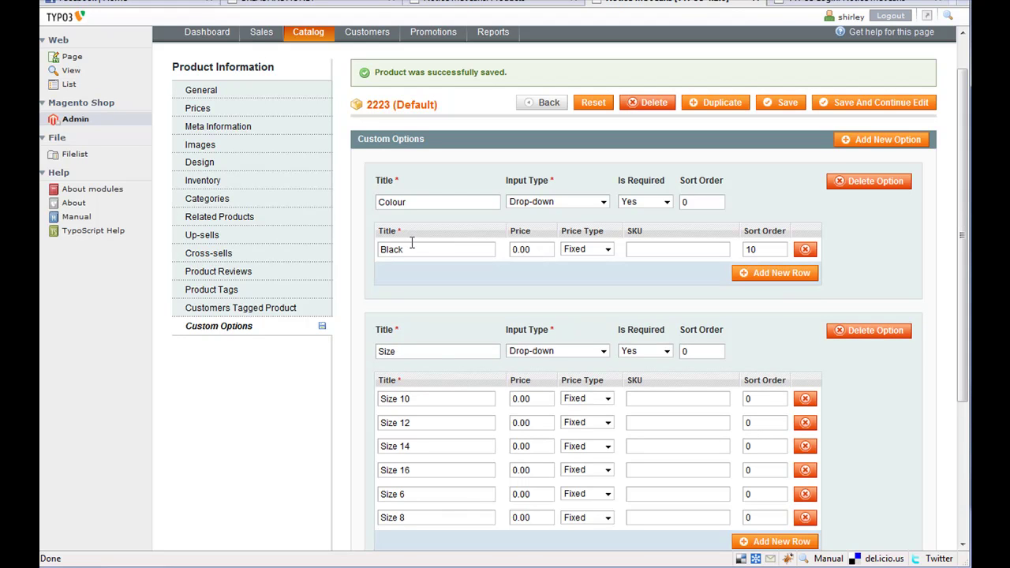
pyautogui.click(390, 254)
pyautogui.write('Only Available in')
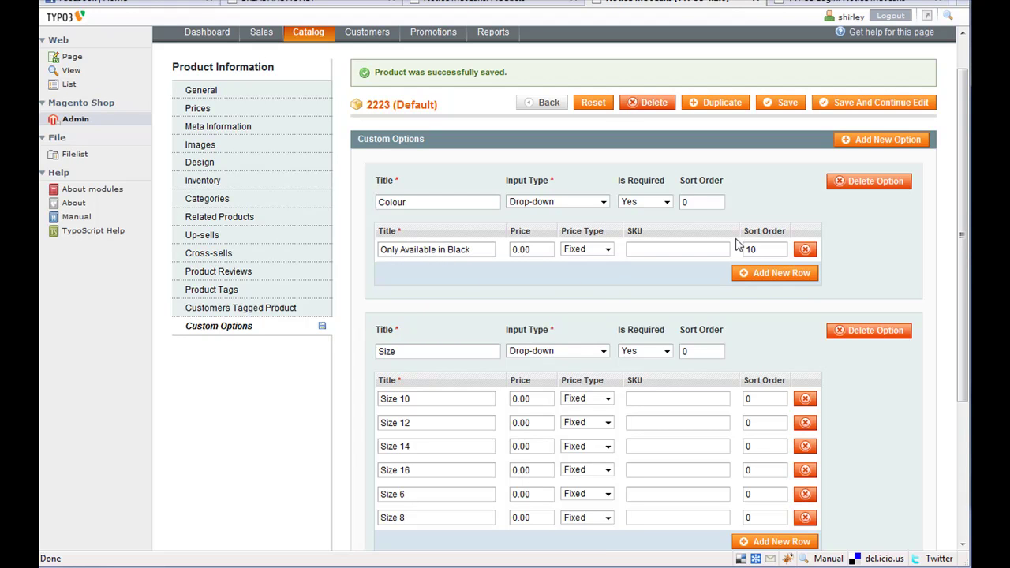
# Add a new option titled Custom Option to product 2223 with the Drop-down input type
pyautogui.scroll(-2, 964, 213)
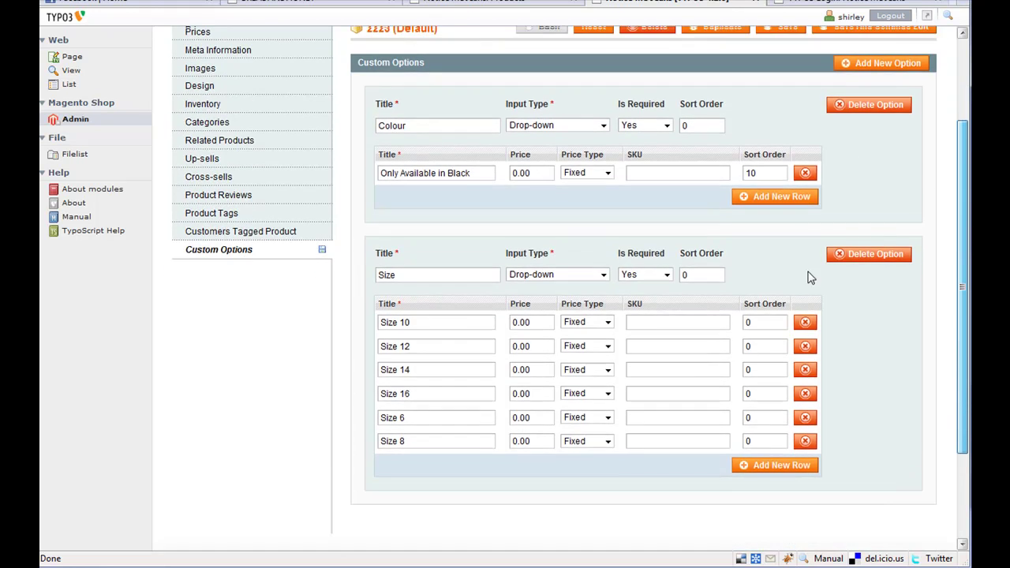
pyautogui.click(406, 273)
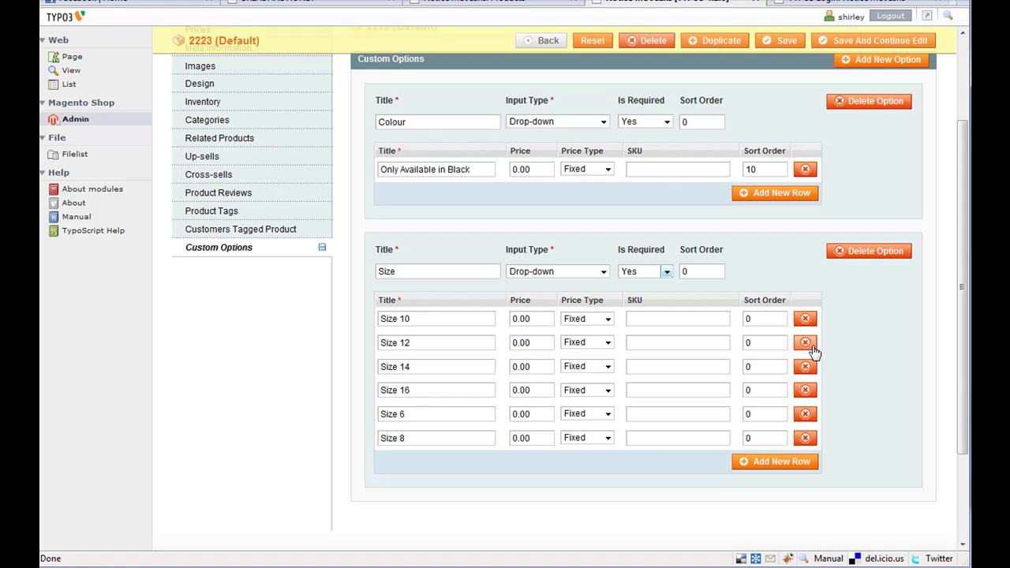
pyautogui.scroll(-2, 970, 406)
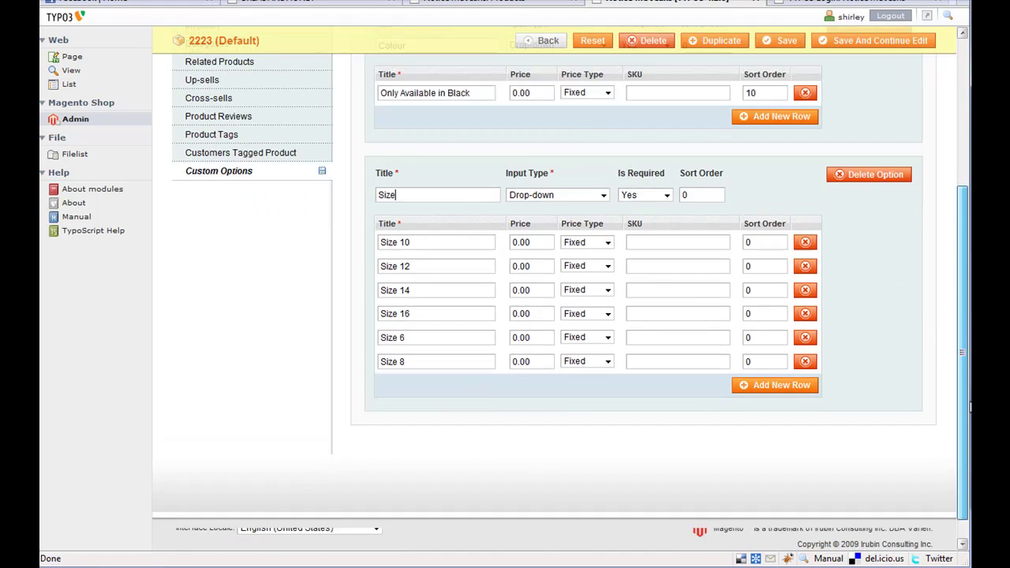
pyautogui.moveTo(970, 407); pyautogui.dragTo(969, 300)
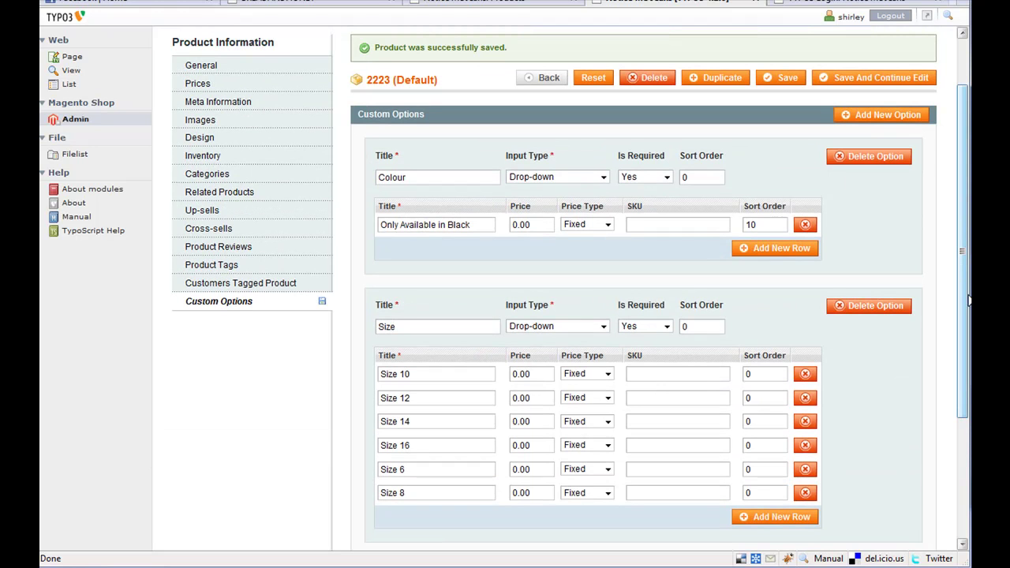
pyautogui.click(874, 116)
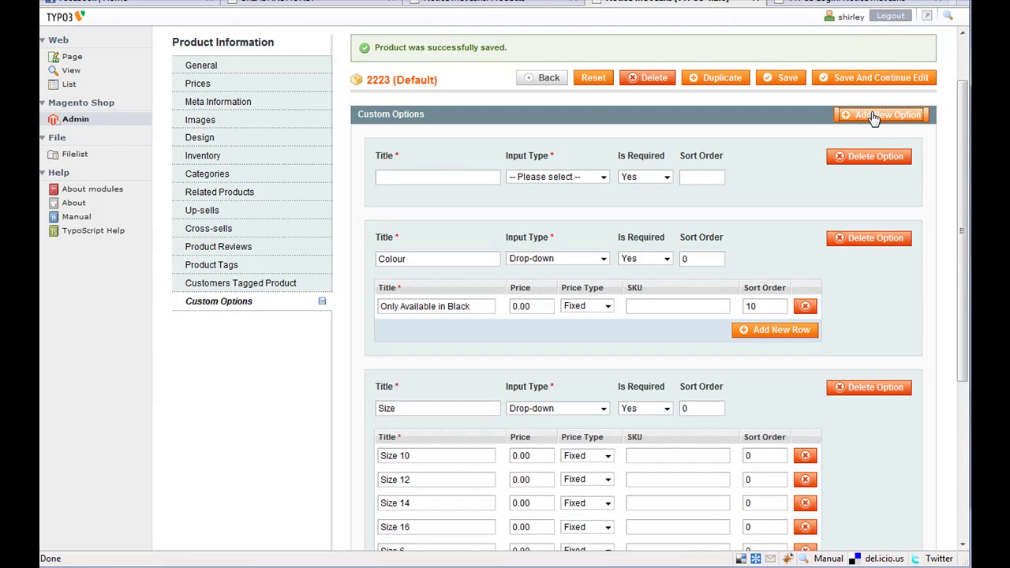
pyautogui.click(414, 176)
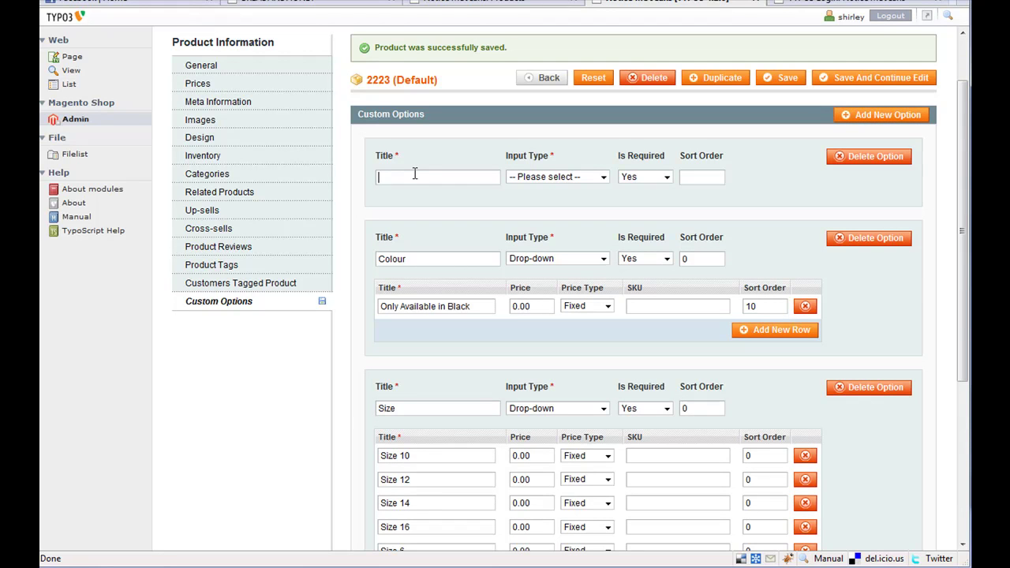
pyautogui.write('Custom Option')
pyautogui.click(604, 178)
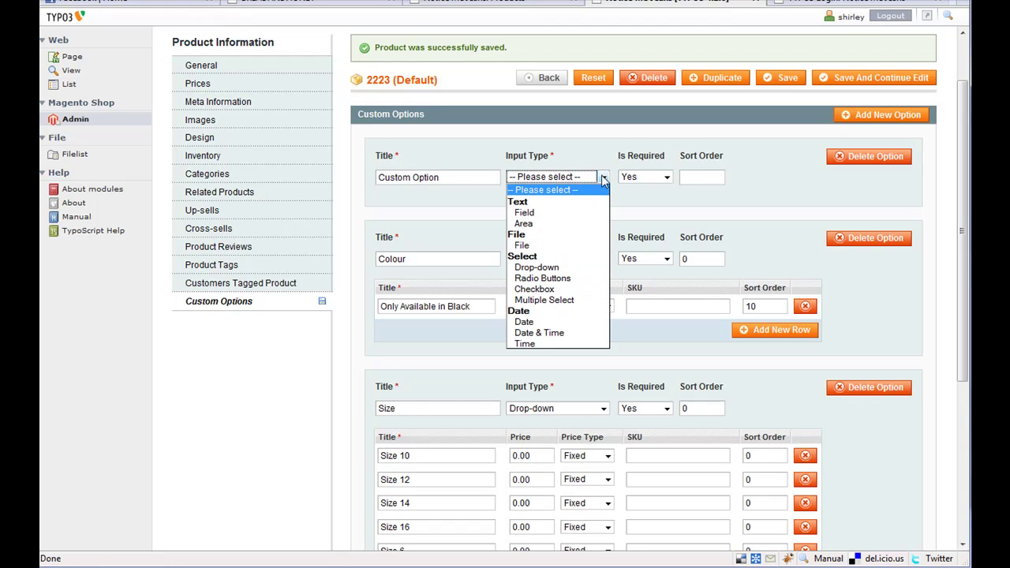
pyautogui.click(564, 268)
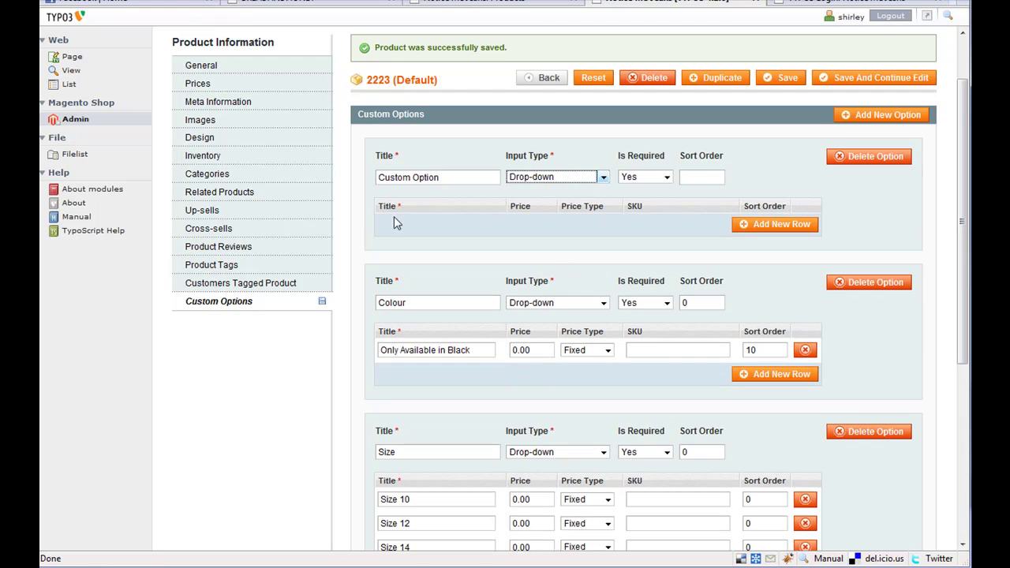
# Add rows titled option 2 and option 1, plus a third blank row, to the option titled Custom Option
pyautogui.click(785, 229)
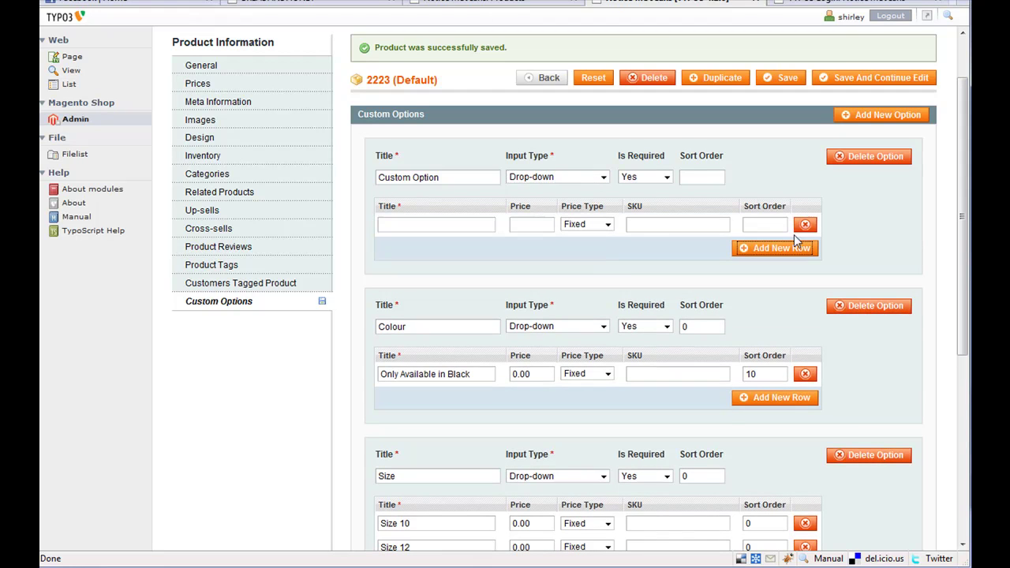
pyautogui.click(431, 226)
pyautogui.write('option 2')
pyautogui.click(763, 248)
pyautogui.click(445, 248)
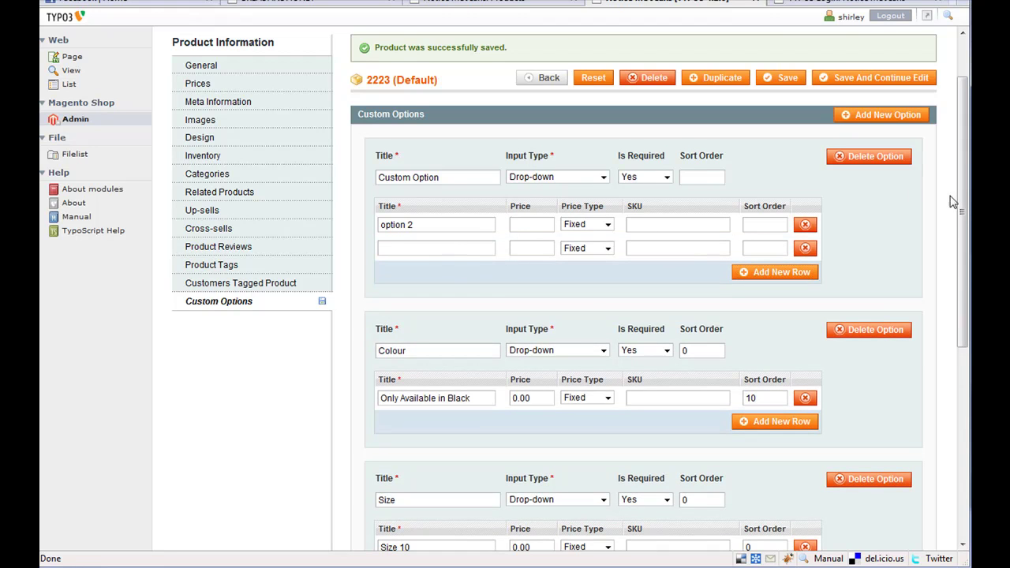
pyautogui.moveTo(966, 208); pyautogui.dragTo(957, 307)
pyautogui.scroll(4, 957, 308)
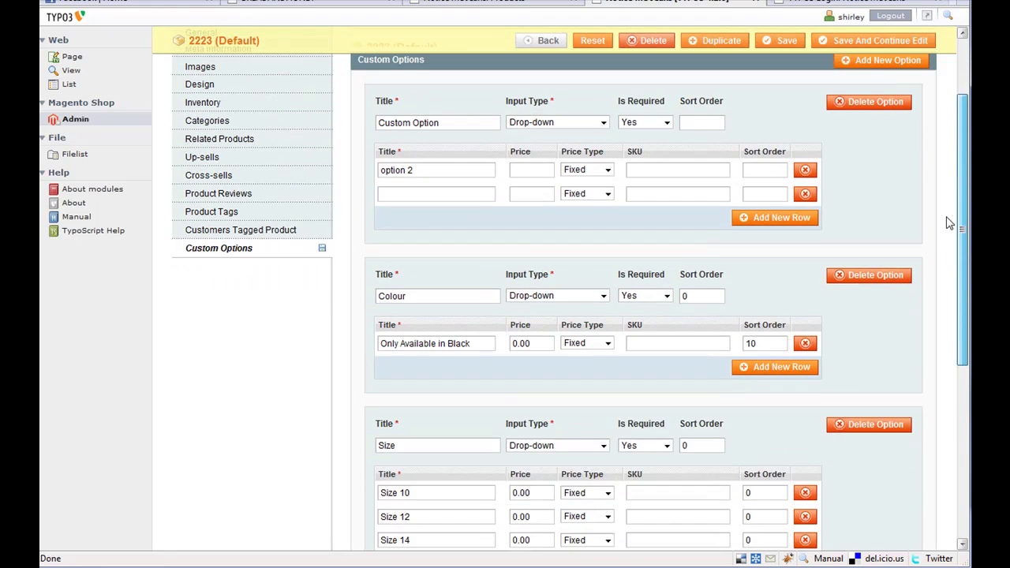
pyautogui.write('optio')
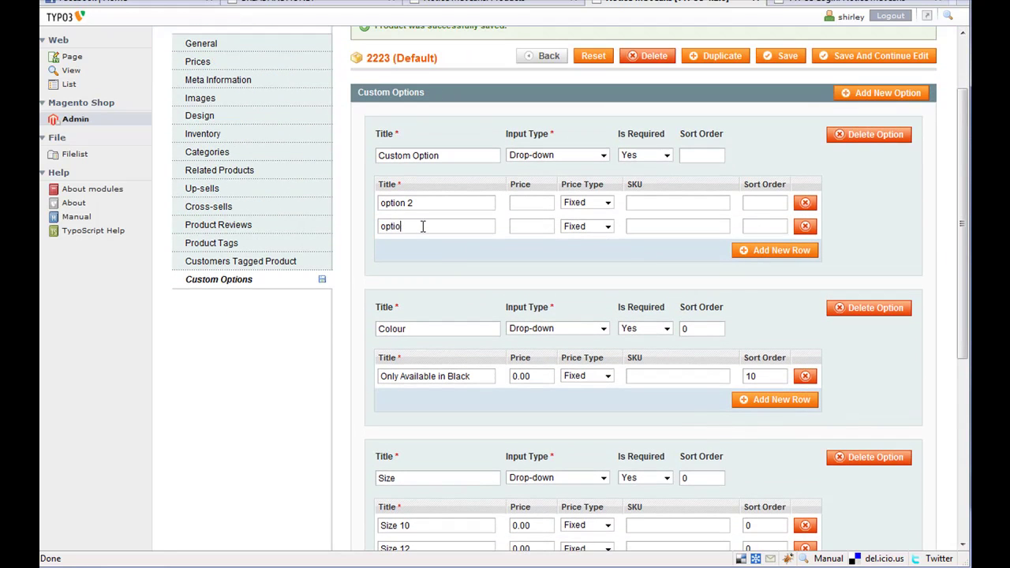
pyautogui.write('n 1')
pyautogui.click(789, 251)
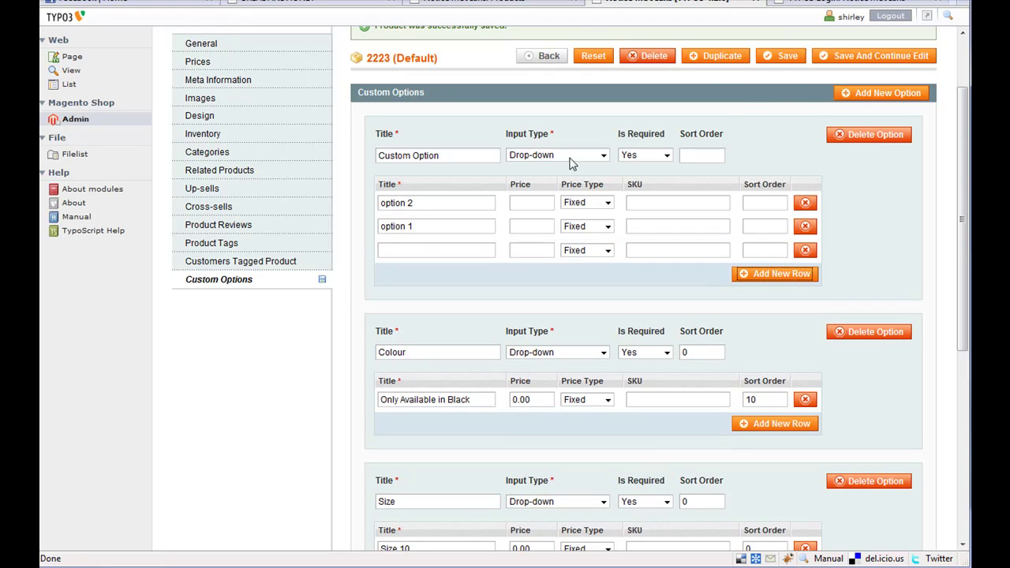
# Delete the option titled Custom Option and save product 2223, returning to the product list
pyautogui.click(871, 138)
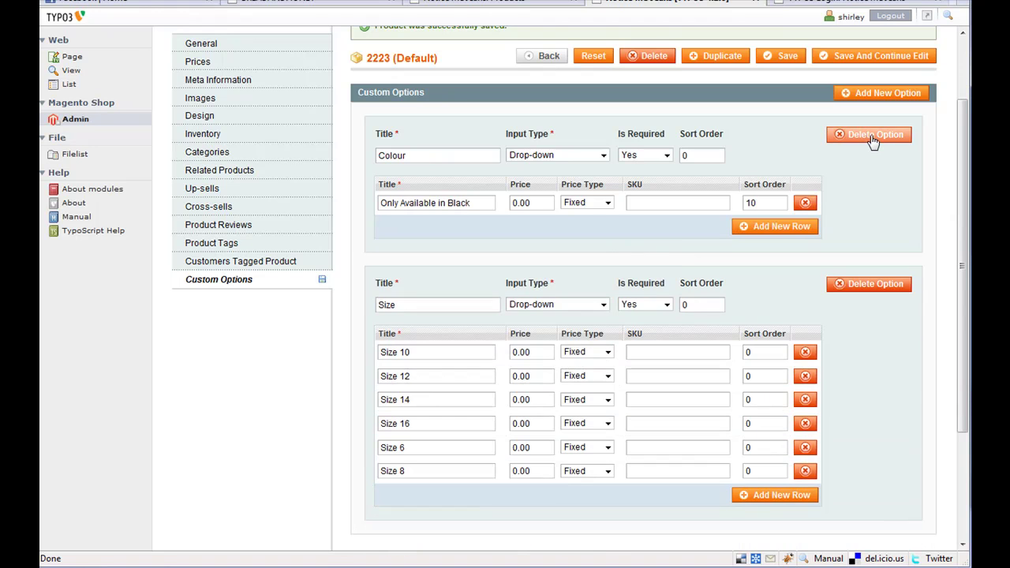
pyautogui.scroll(2, 876, 150)
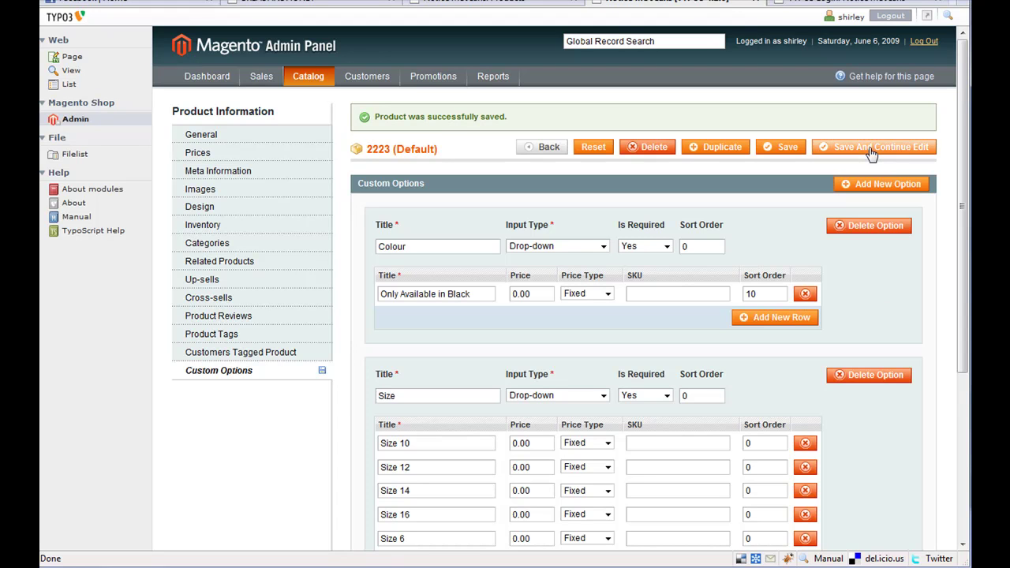
pyautogui.click(794, 152)
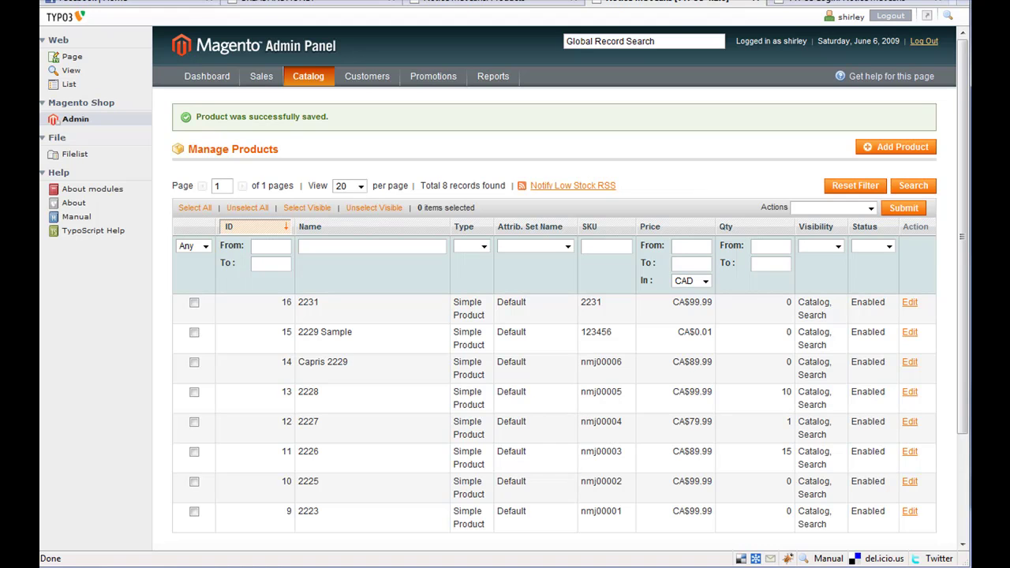
# Switch to product 2223's storefront page and review its options and product description
pyautogui.click(515, 7)
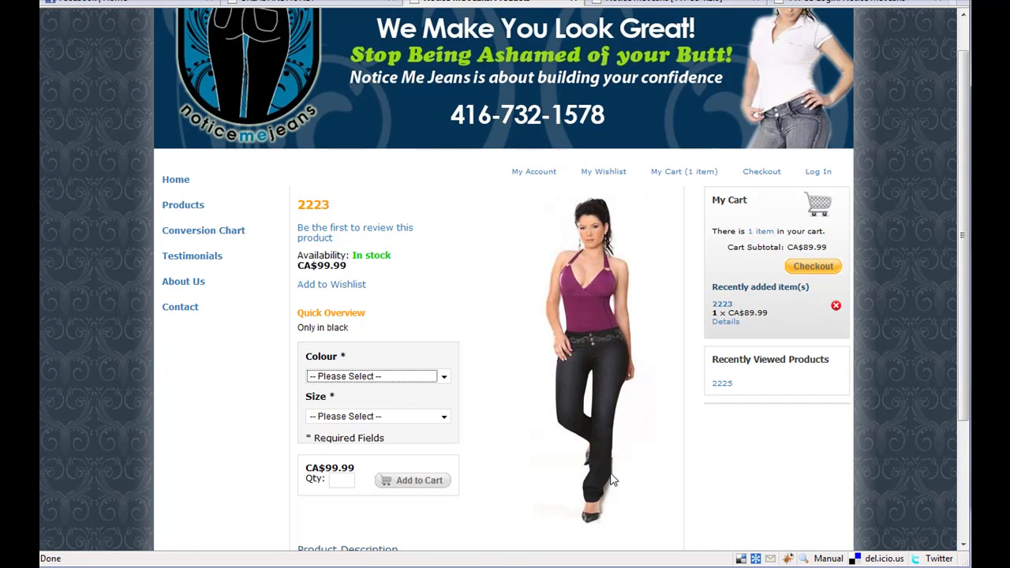
pyautogui.scroll(-2, 614, 474)
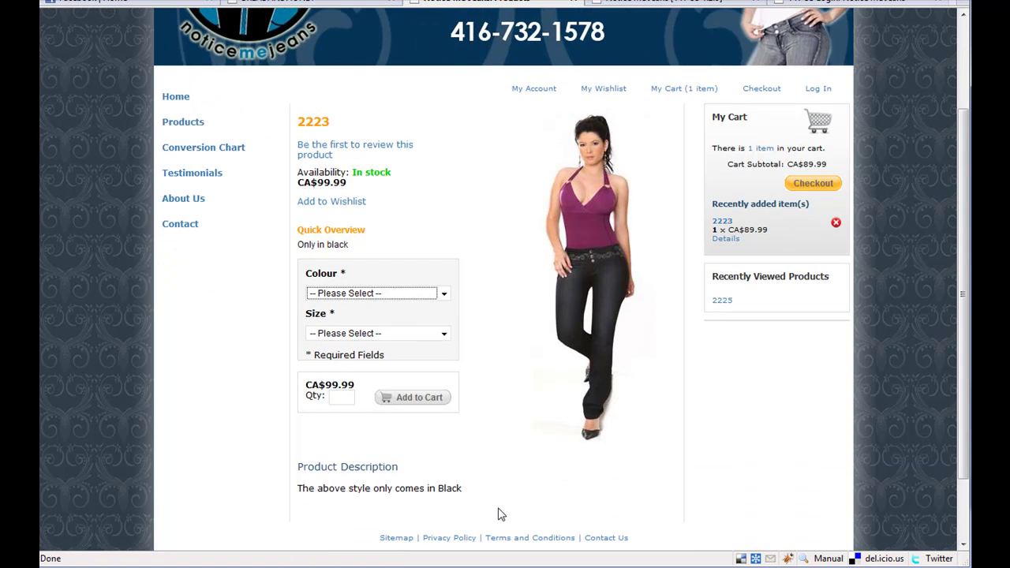